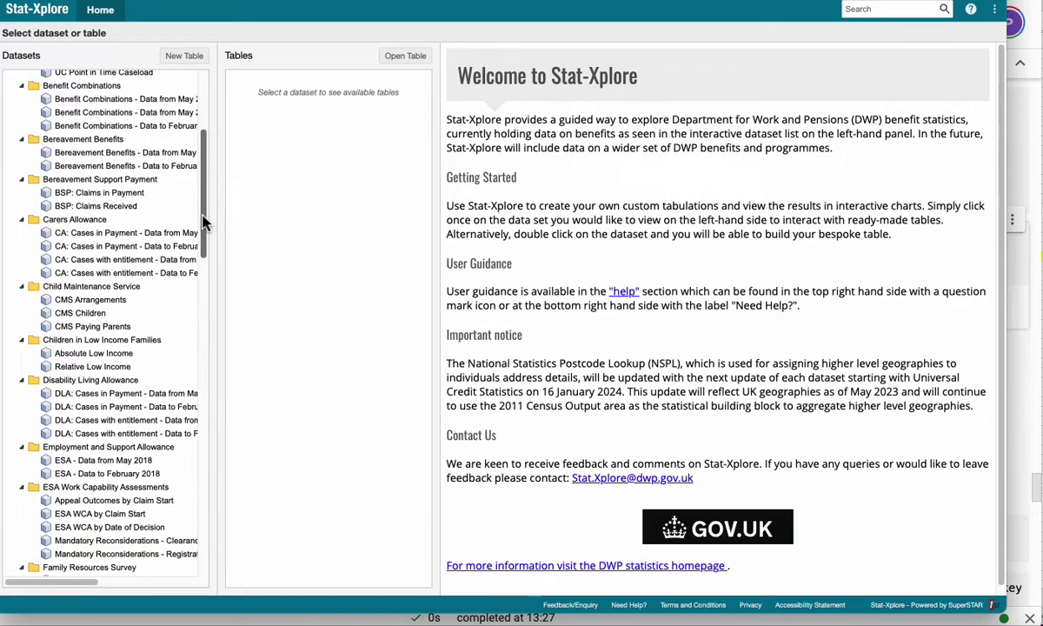
# - Review the Housing Benefit folder's description and select the "Housing Benefit - Data from April 2018" dataset
pyautogui.moveTo(203, 222); pyautogui.dragTo(205, 339)
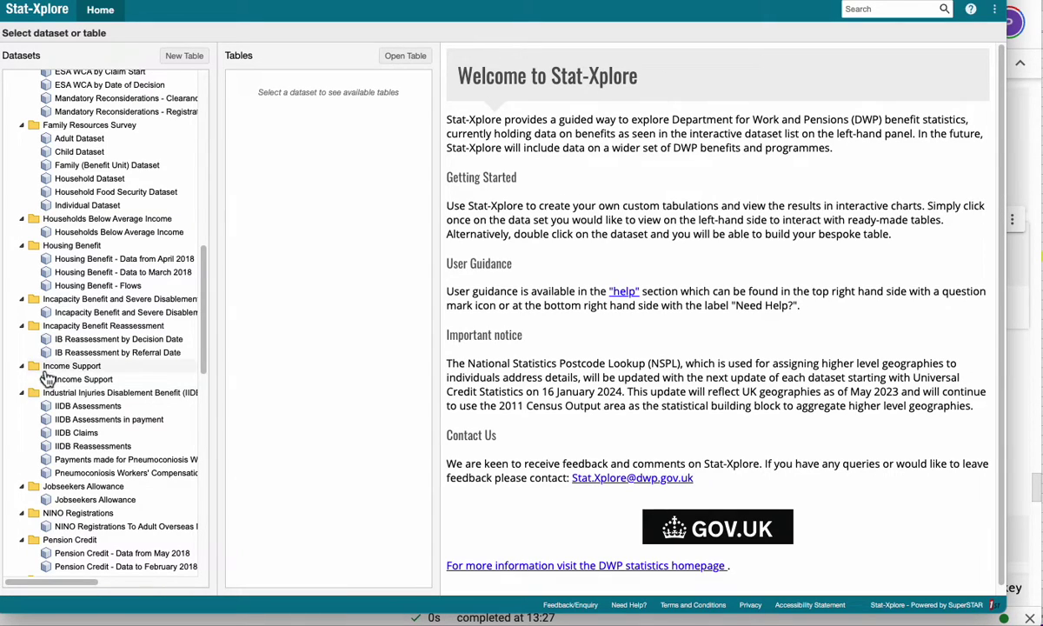
pyautogui.click(80, 248)
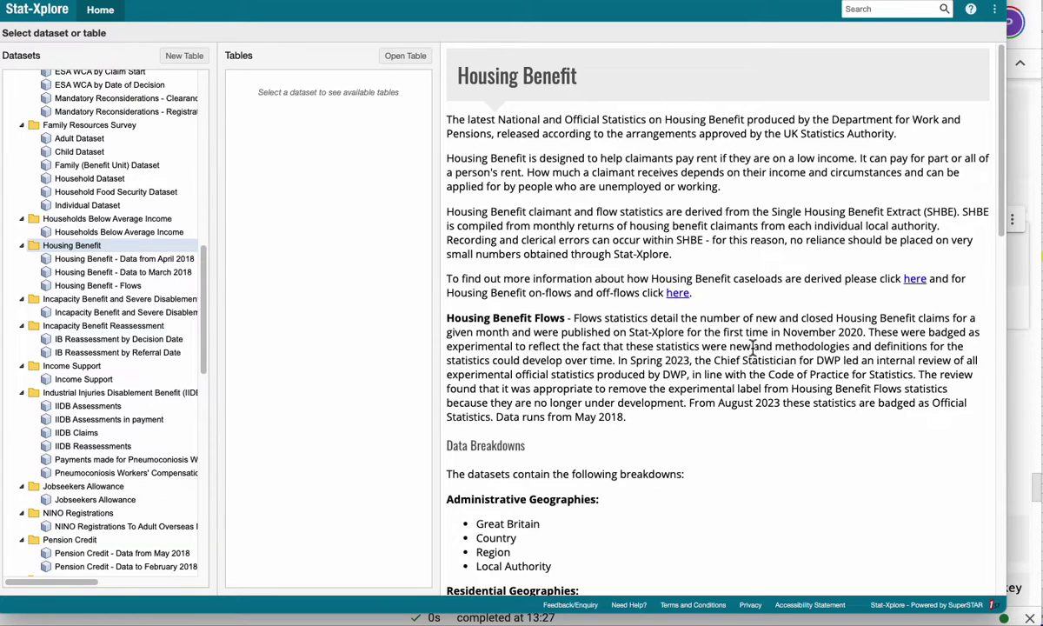
pyautogui.scroll(-5, 752, 347)
pyautogui.scroll(-6, 753, 352)
pyautogui.scroll(-3, 753, 352)
pyautogui.scroll(9, 752, 352)
pyautogui.scroll(4, 751, 353)
pyautogui.click(75, 261)
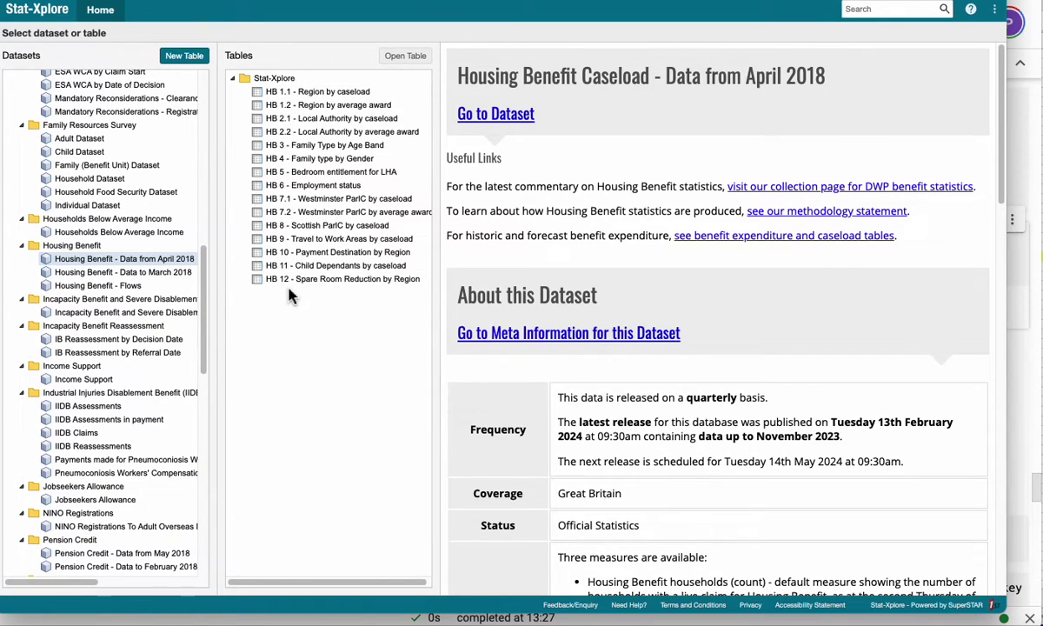
# - Open the predefined table "HB 1.1 - Region by caseload" and look over its regional figures and annotations
pyautogui.moveTo(285, 97); pyautogui.dragTo(285, 99)
pyautogui.scroll(-3, 638, 417)
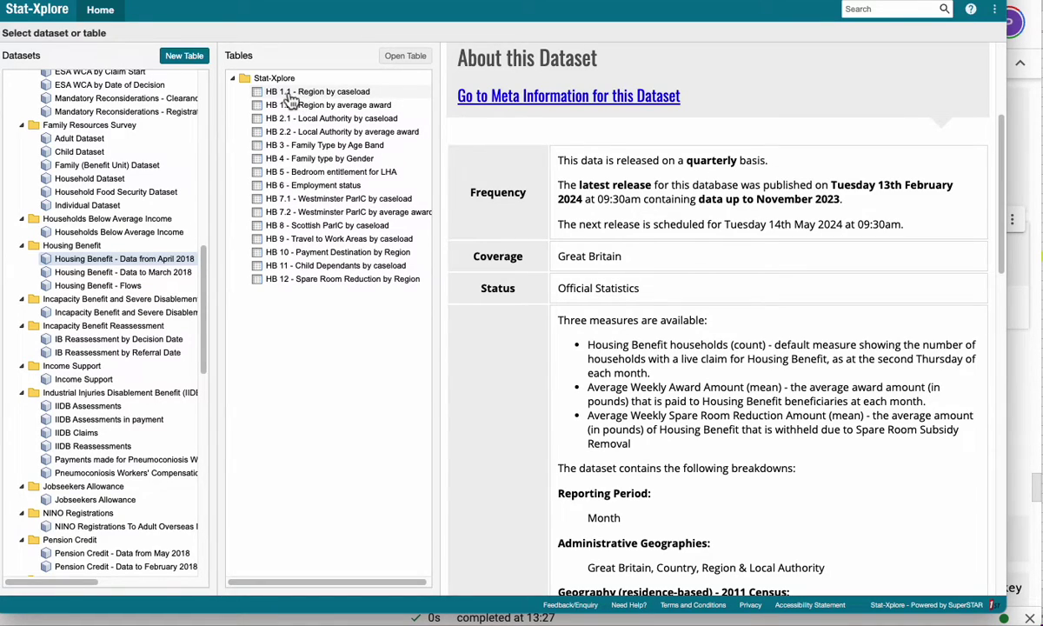
pyautogui.moveTo(262, 93); pyautogui.dragTo(340, 108)
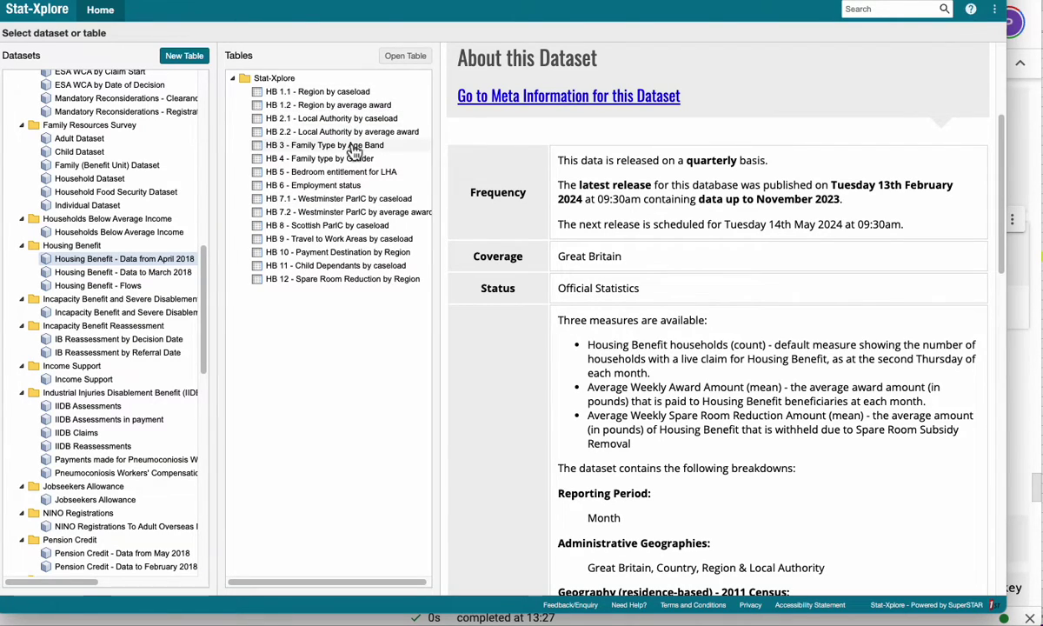
pyautogui.click(342, 96)
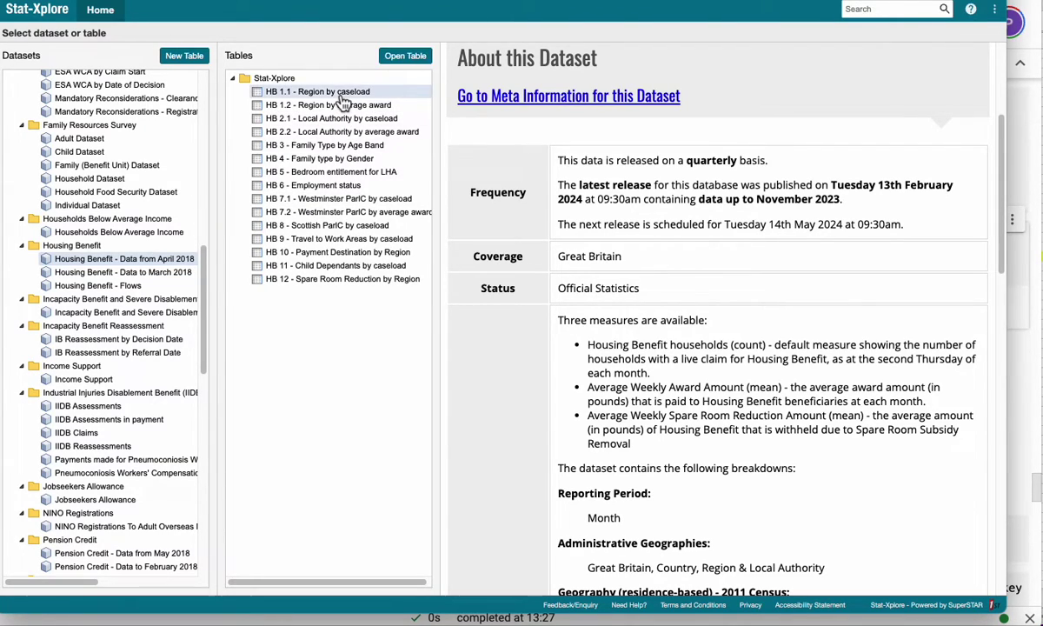
pyautogui.click(417, 62)
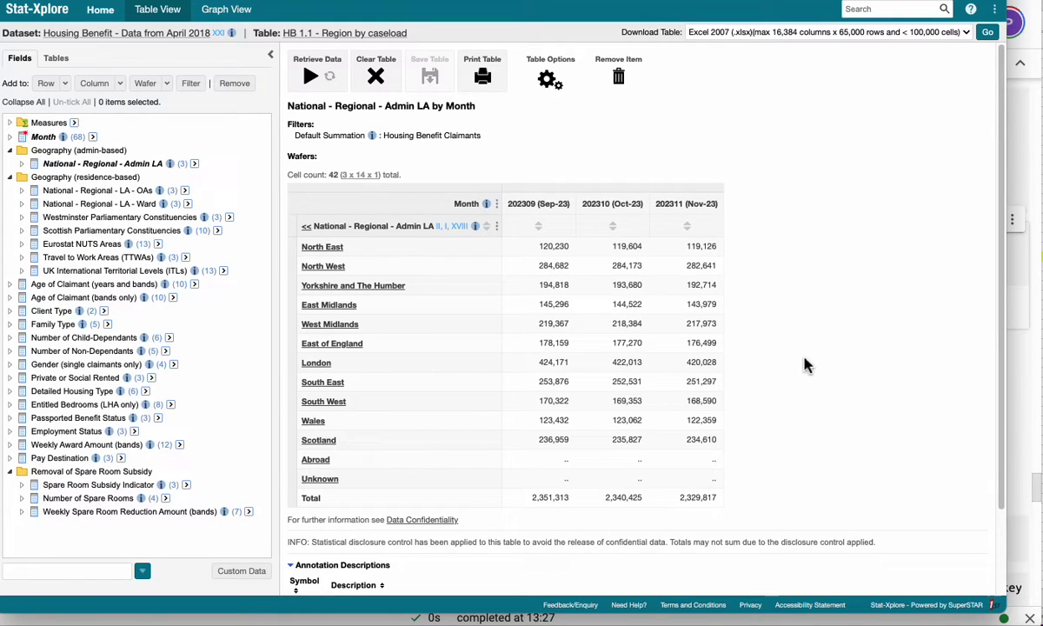
pyautogui.scroll(-1, 793, 385)
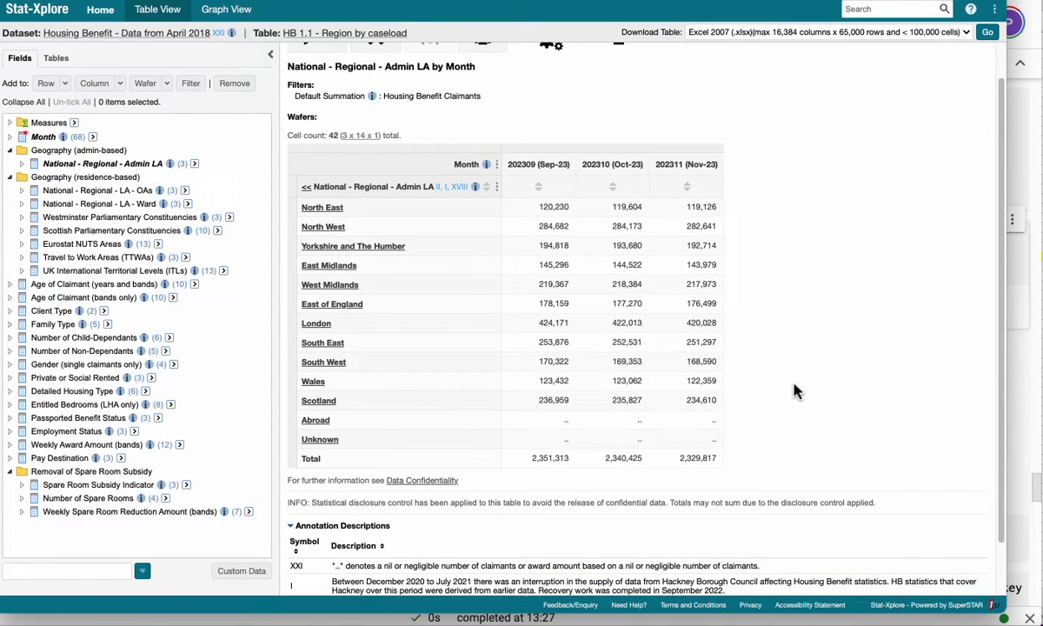
pyautogui.scroll(1, 793, 391)
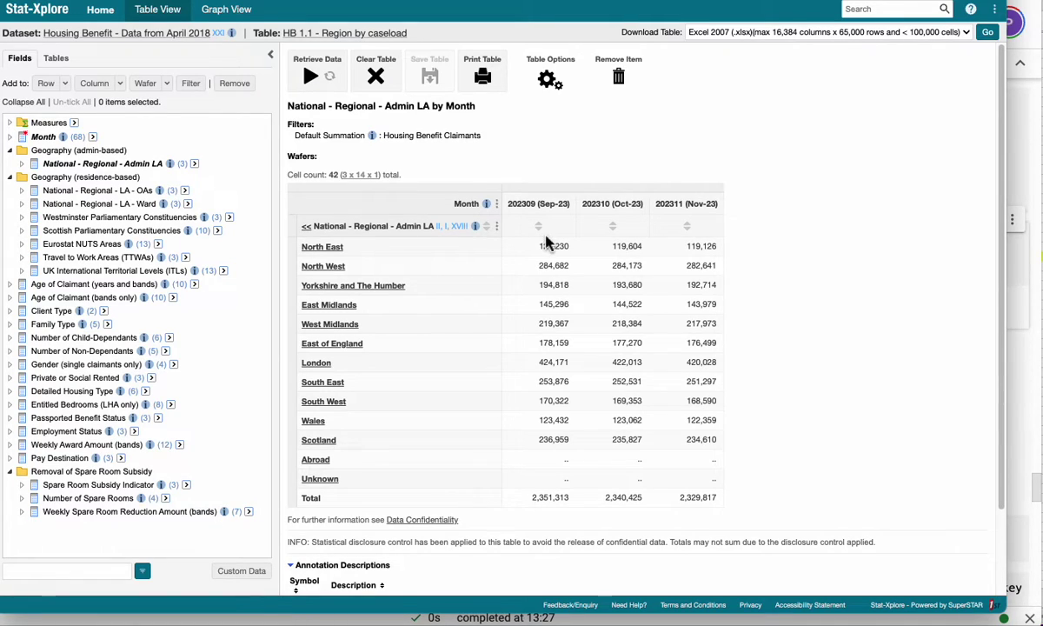
# - Clear the current table and add the "Gender (single claimants only)" field as rows
pyautogui.click(374, 78)
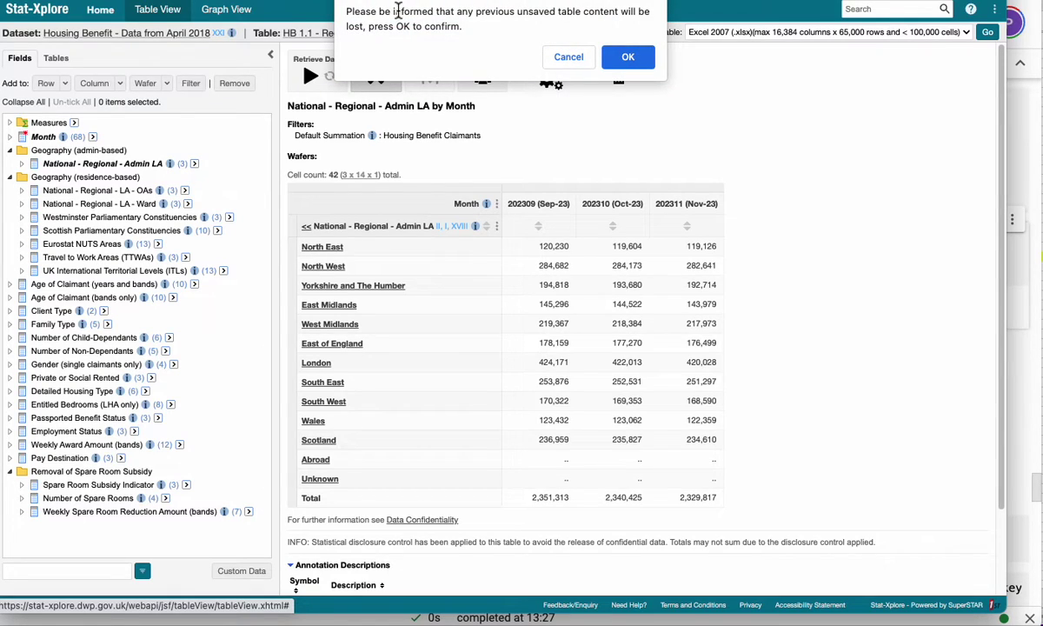
pyautogui.click(635, 64)
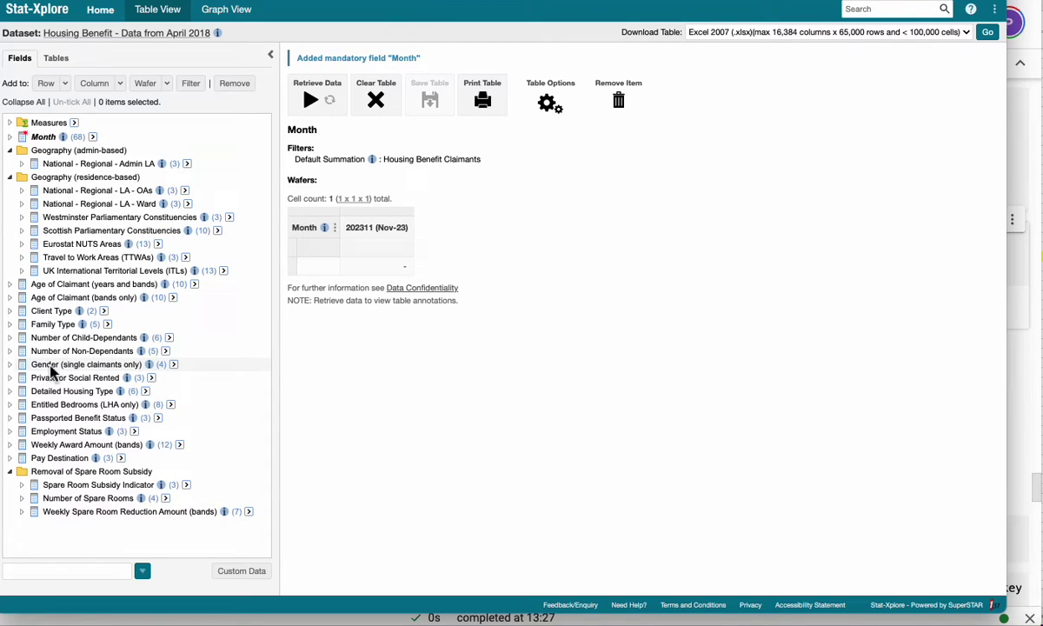
pyautogui.moveTo(50, 371); pyautogui.dragTo(161, 373)
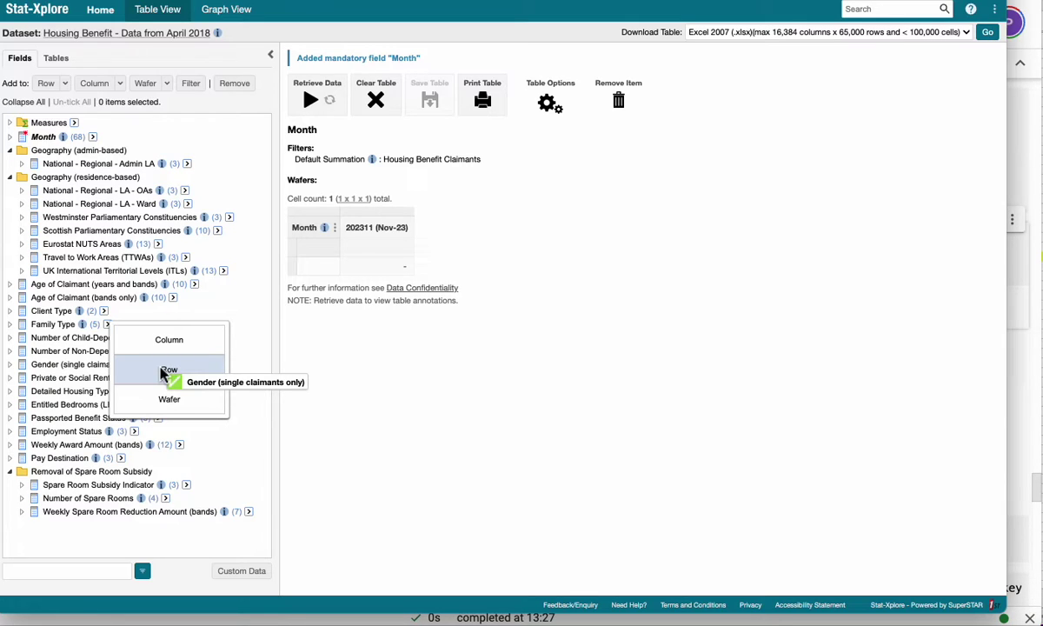
pyautogui.moveTo(161, 373); pyautogui.dragTo(161, 373)
pyautogui.moveTo(161, 372); pyautogui.dragTo(160, 373)
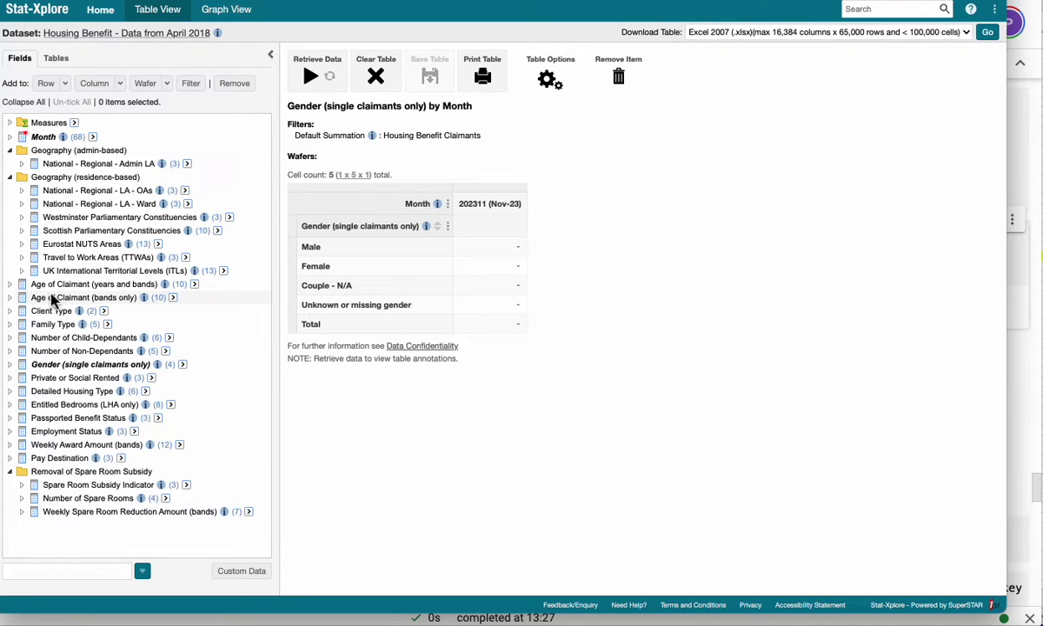
# - Check the categories of the "Gender (single claimants only)" field and retrieve the data for the table
pyautogui.click(10, 365)
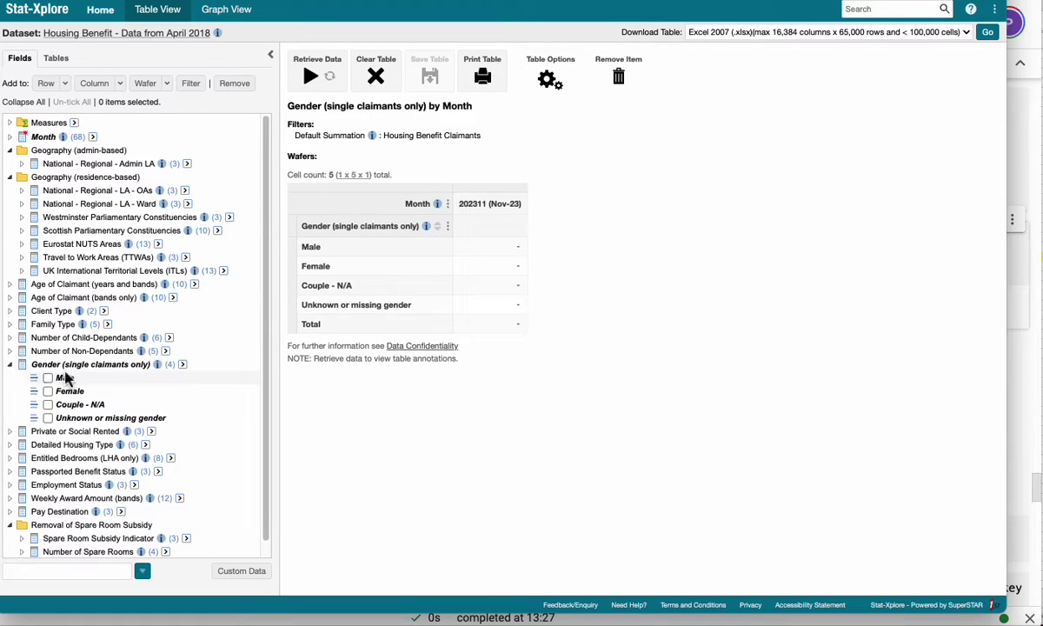
pyautogui.click(14, 365)
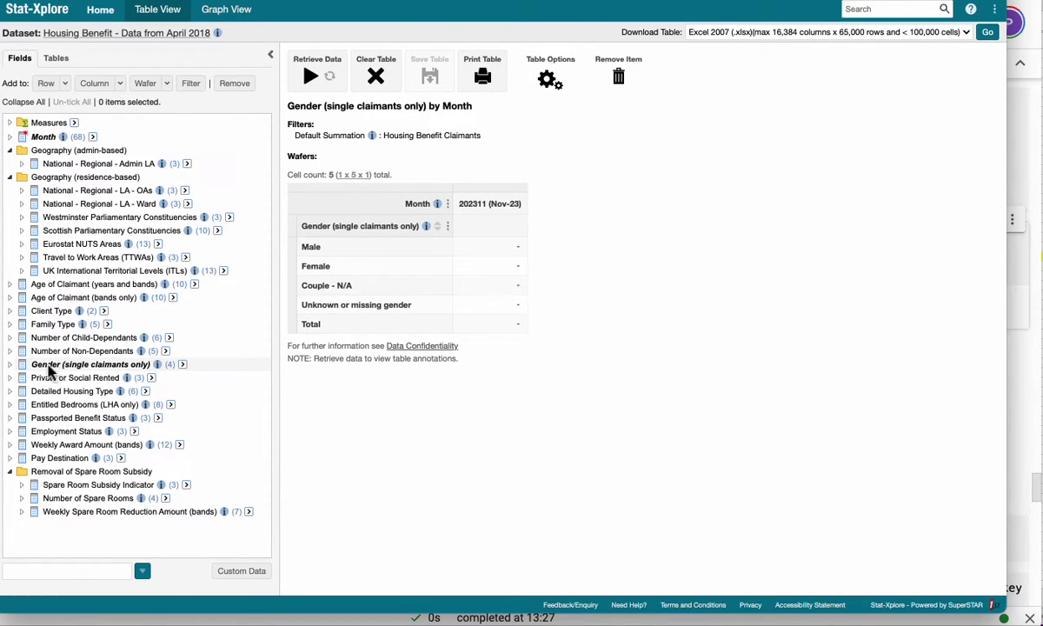
pyautogui.moveTo(49, 370); pyautogui.dragTo(85, 369)
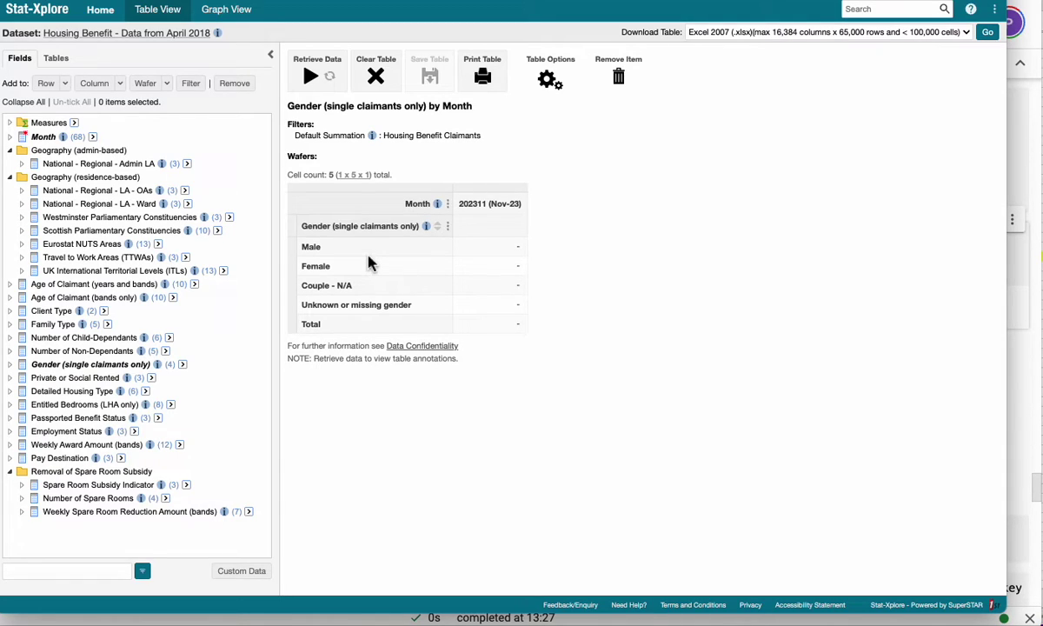
pyautogui.click(311, 79)
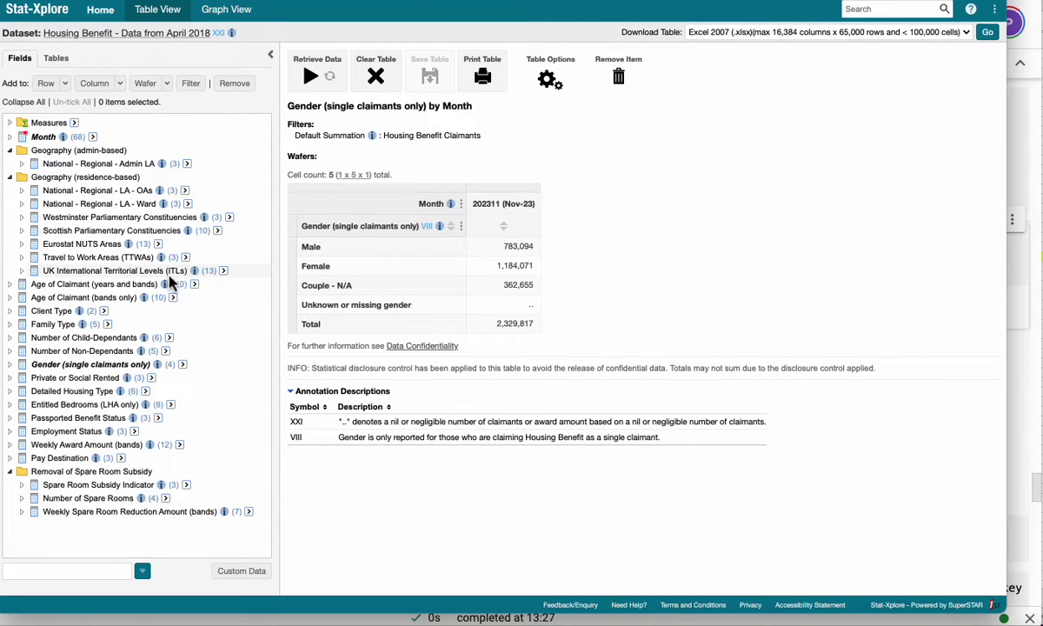
# - Add all months of the Month field to the gender table as columns and retrieve the data
pyautogui.click(11, 138)
pyautogui.scroll(-10, 143, 313)
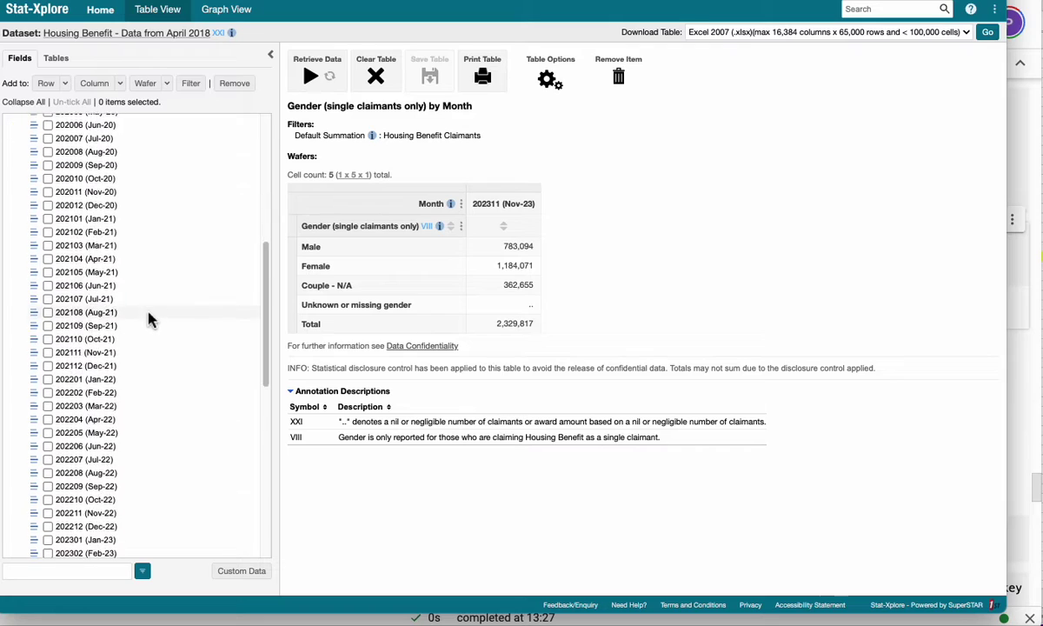
pyautogui.scroll(-2, 150, 329)
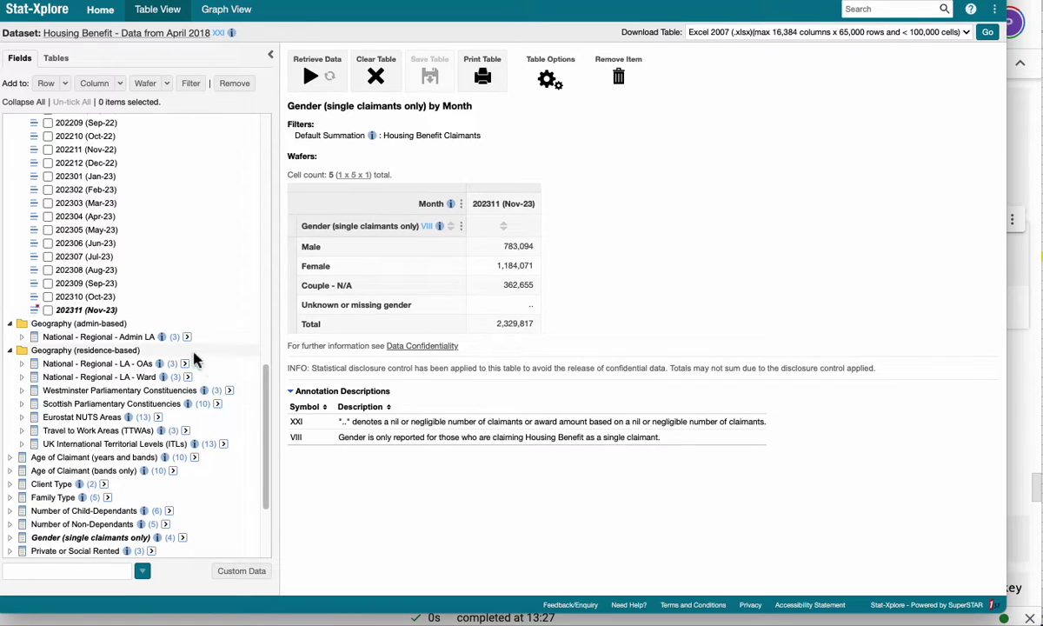
pyautogui.moveTo(267, 395); pyautogui.dragTo(262, 121)
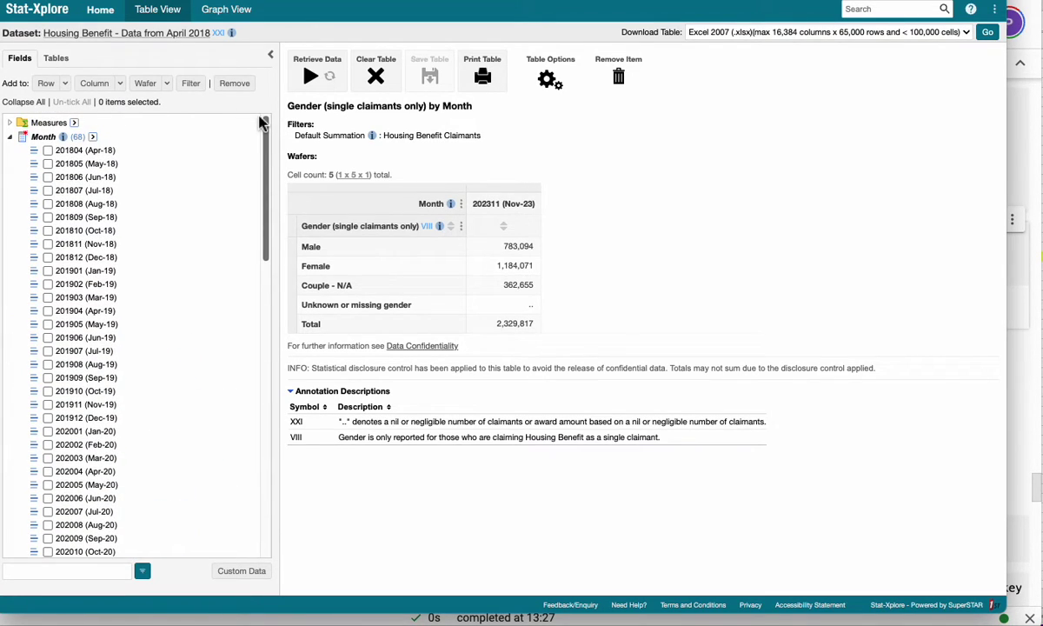
pyautogui.click(9, 136)
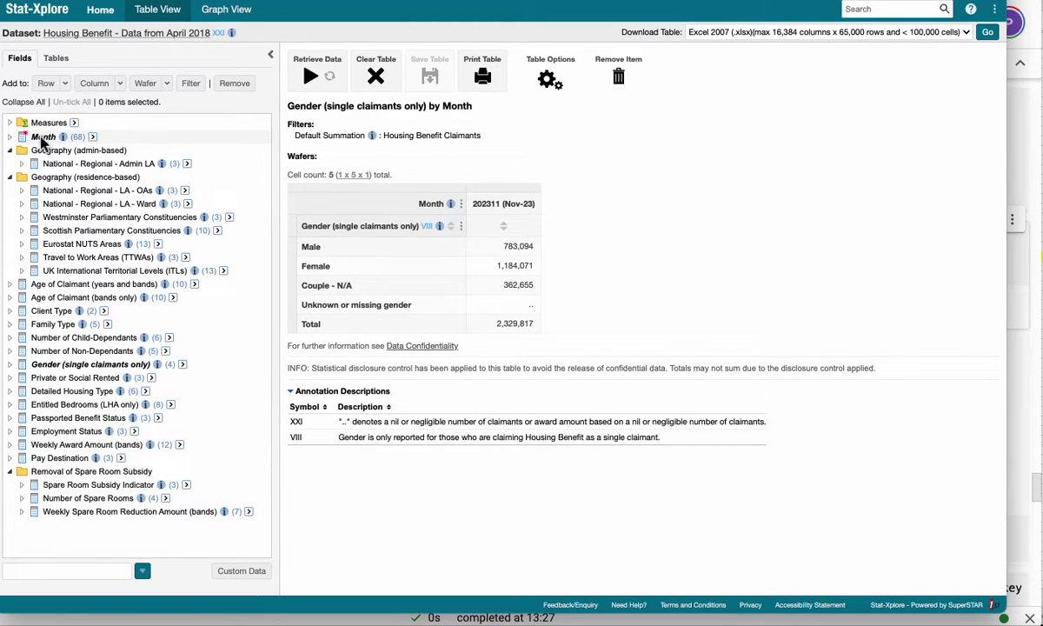
pyautogui.moveTo(41, 139); pyautogui.dragTo(130, 108)
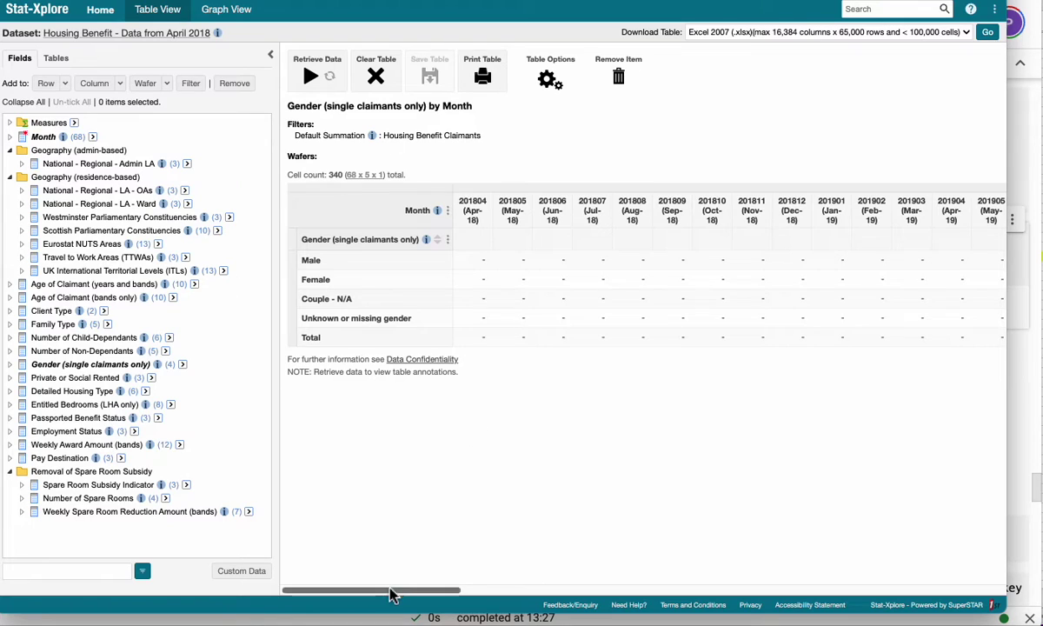
pyautogui.moveTo(395, 590); pyautogui.dragTo(967, 562)
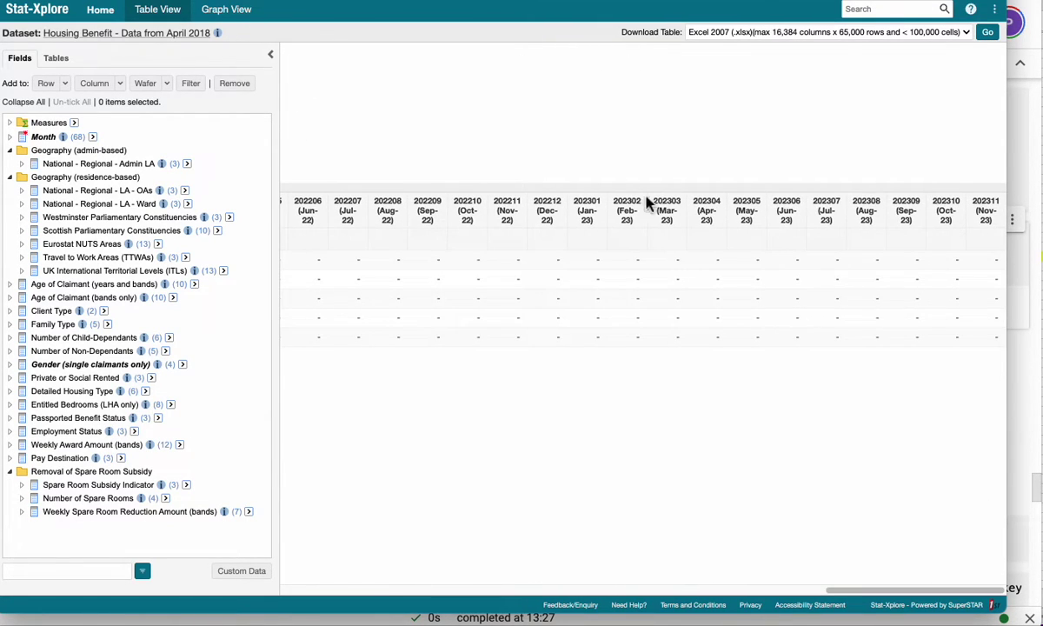
pyautogui.click(10, 137)
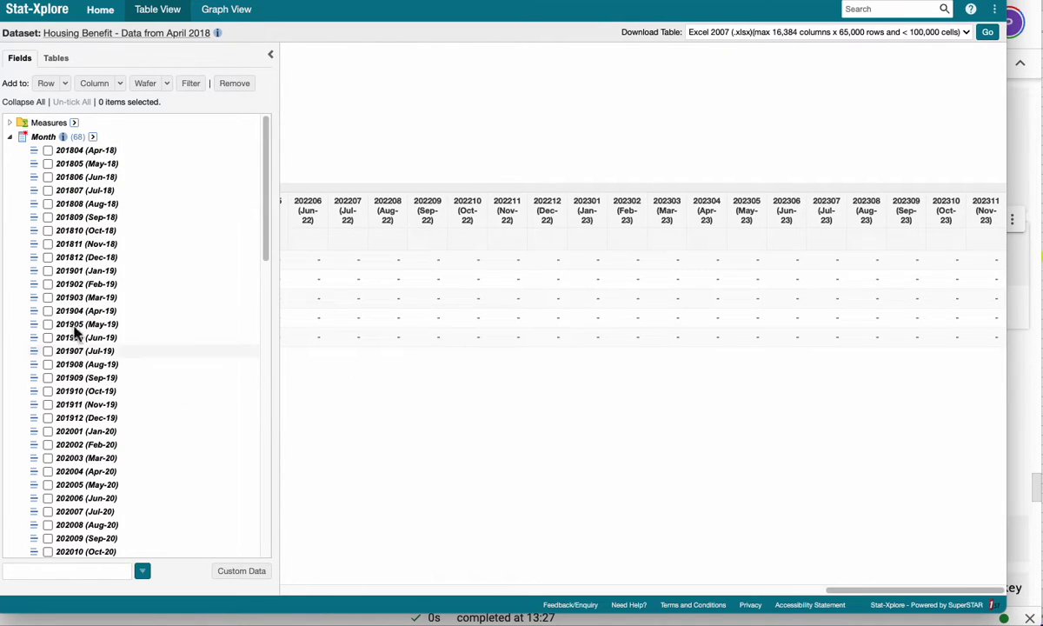
pyautogui.click(11, 138)
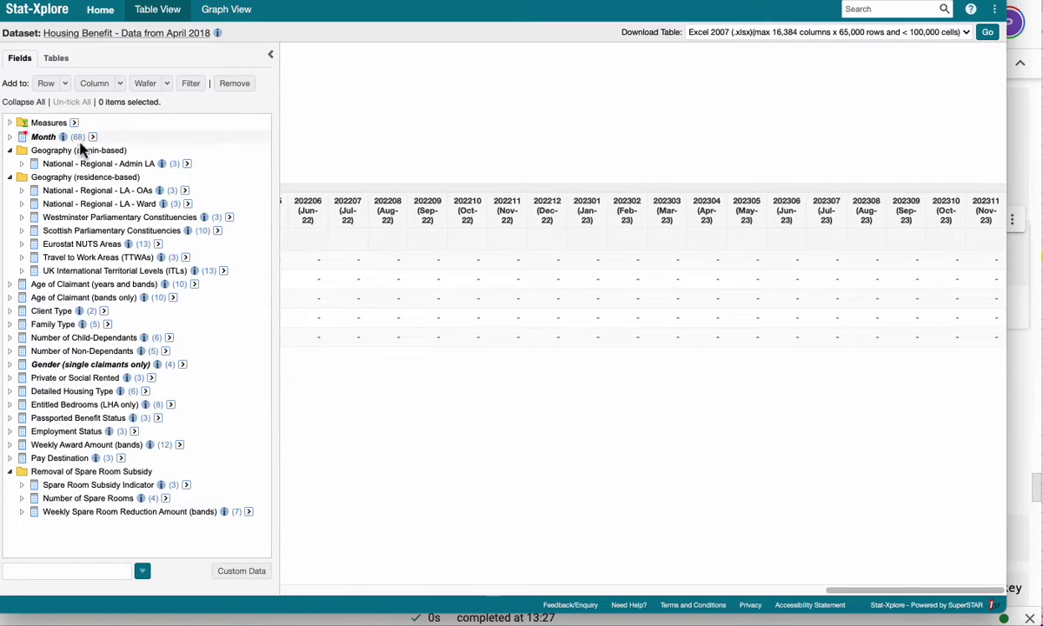
pyautogui.moveTo(835, 590); pyautogui.dragTo(231, 571)
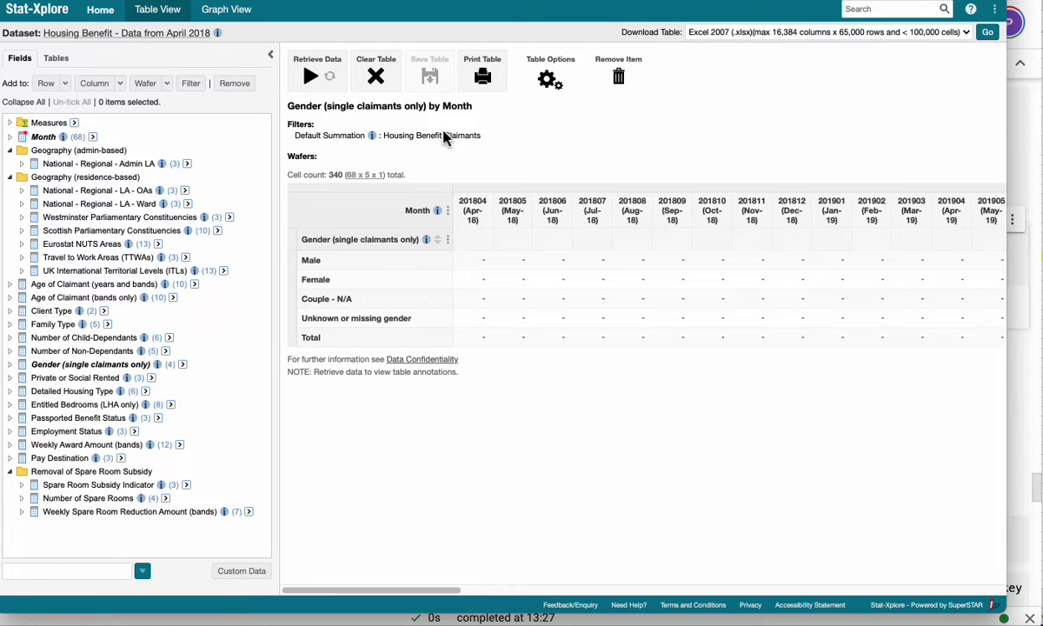
pyautogui.click(312, 76)
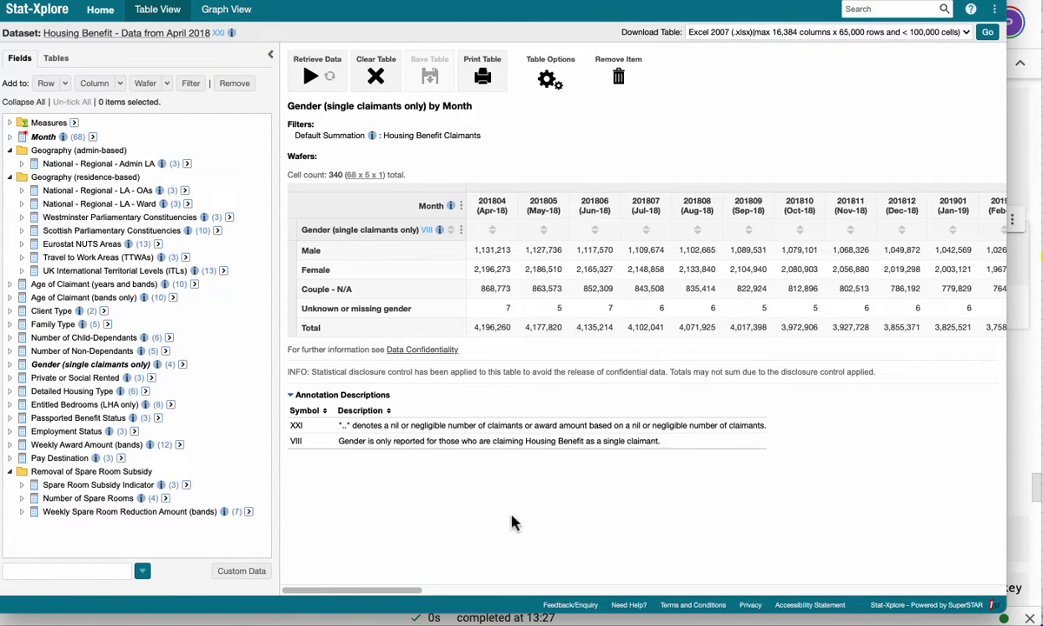
# - Examine the claimant figures by gender across all months from April 2018 to November 2023
pyautogui.moveTo(415, 593); pyautogui.dragTo(426, 270)
pyautogui.moveTo(403, 590); pyautogui.dragTo(984, 568)
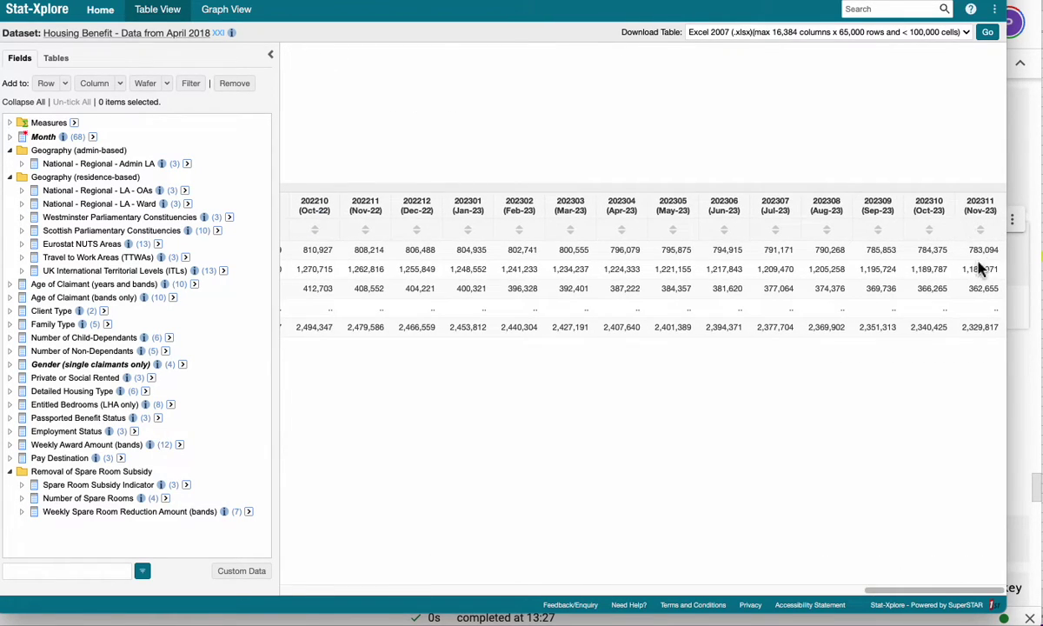
pyautogui.moveTo(919, 590); pyautogui.dragTo(333, 570)
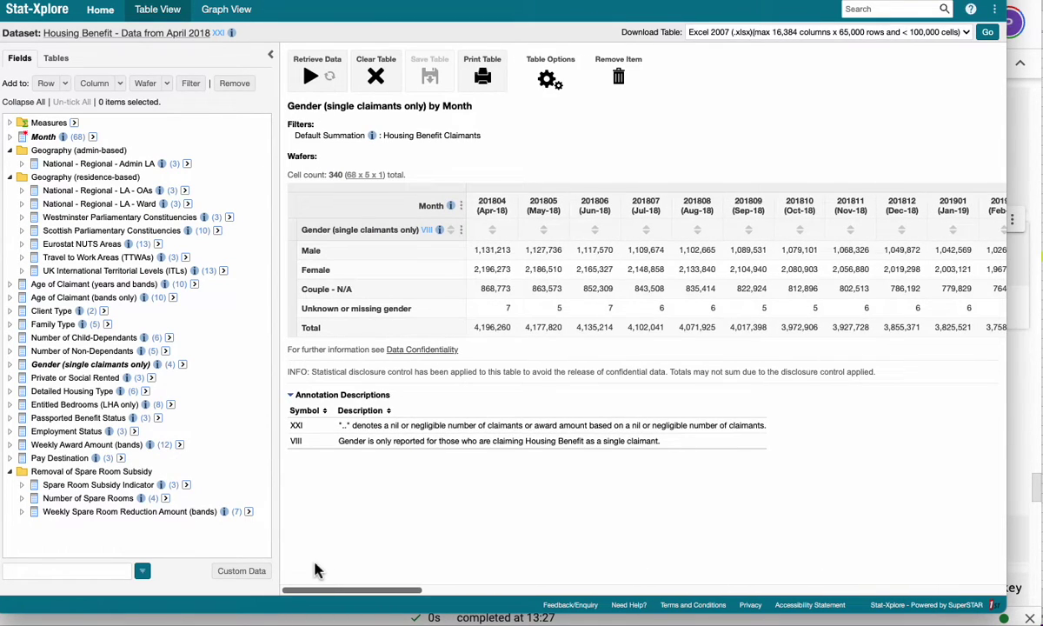
pyautogui.moveTo(323, 571)
pyautogui.mouseDown()
pyautogui.moveTo(935, 578)
pyautogui.moveTo(324, 575)
pyautogui.mouseUp()
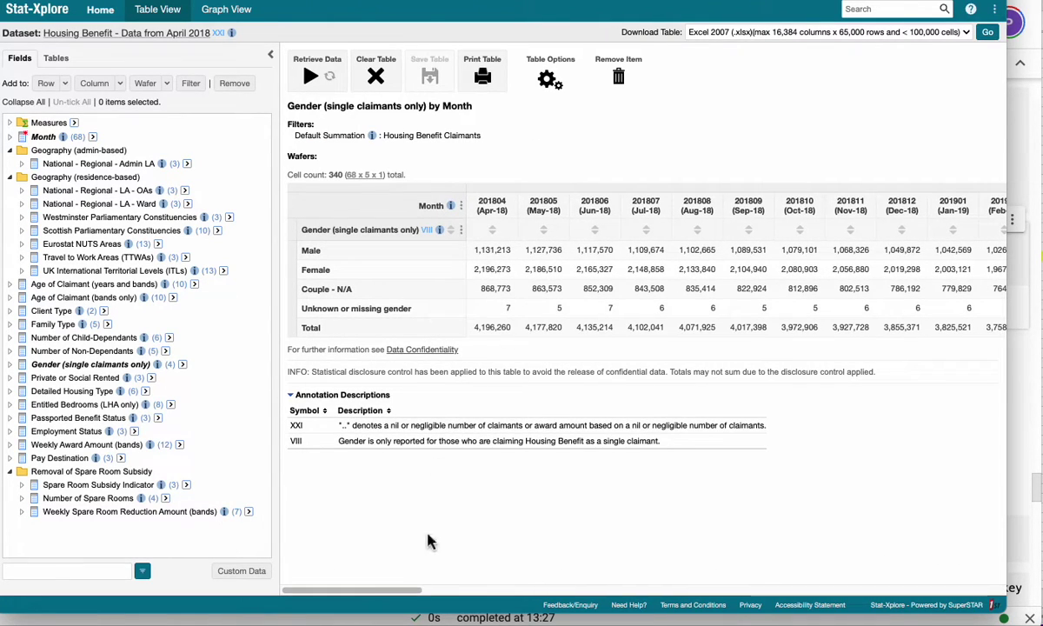
pyautogui.moveTo(419, 596); pyautogui.dragTo(339, 553)
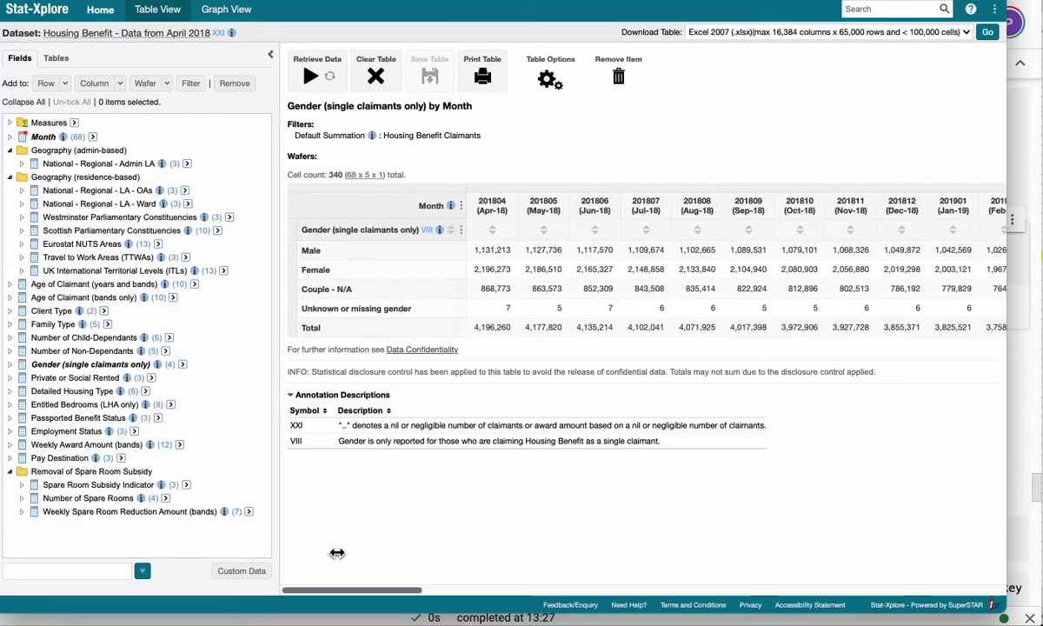
pyautogui.hscroll(10, 843, 554)
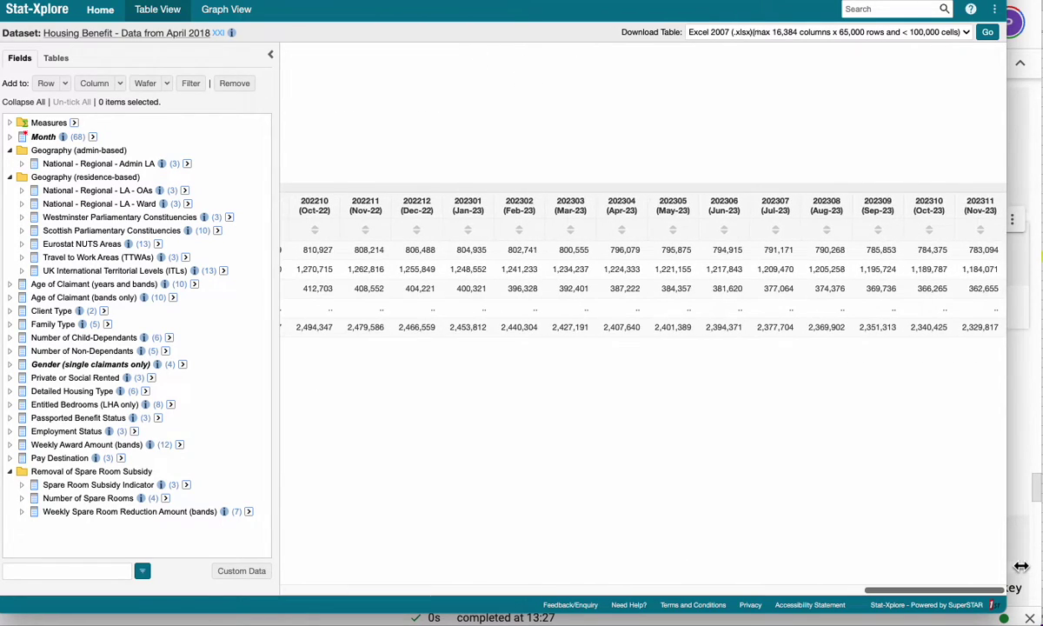
pyautogui.hscroll(-10, 1021, 565)
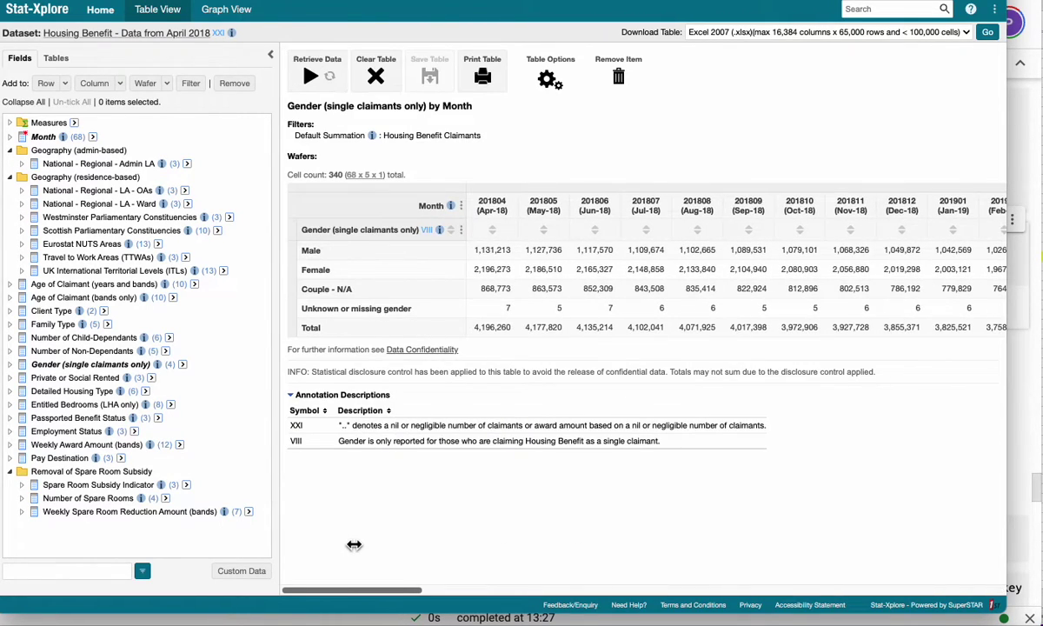
pyautogui.hscroll(10, 353, 545)
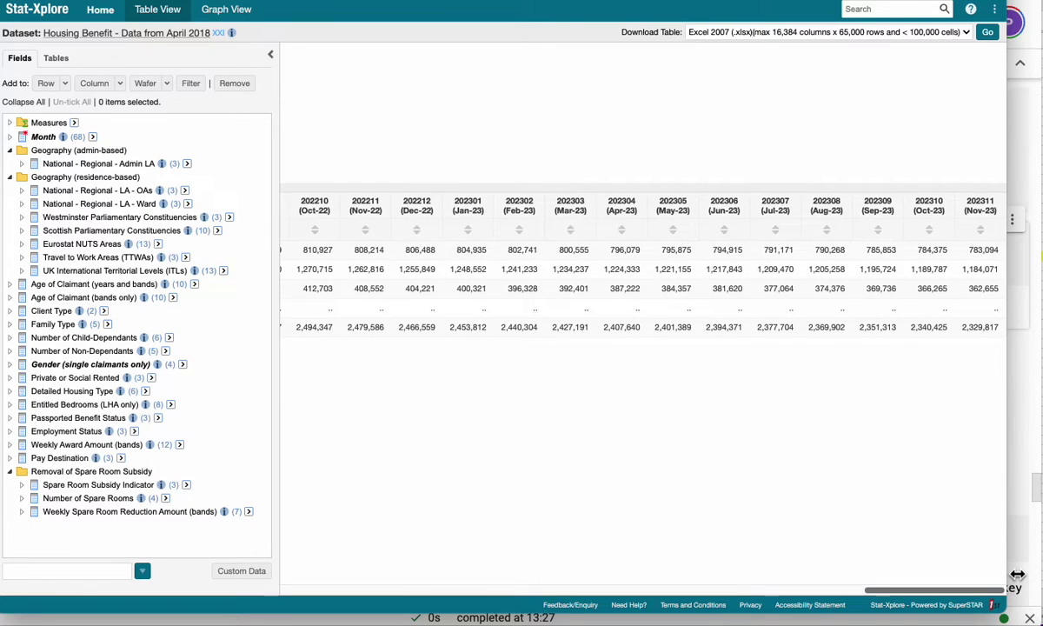
pyautogui.hscroll(-10, 1017, 574)
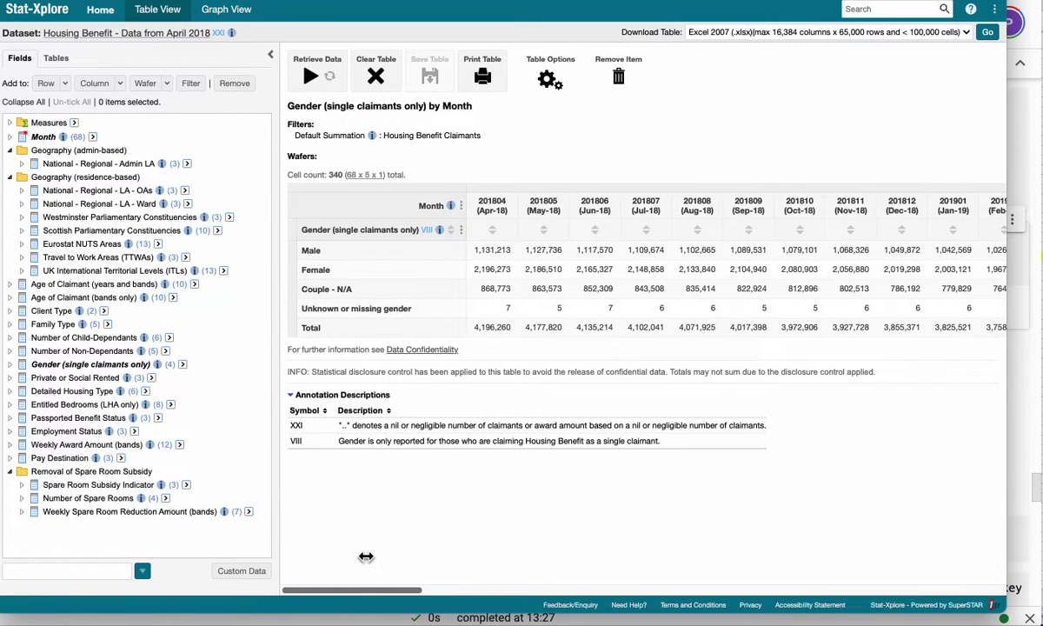
# - Review the gender table across its months and check the categories of the "Gender (single claimants only)" field
pyautogui.hscroll(10, 438, 556)
pyautogui.hscroll(-10, 1010, 557)
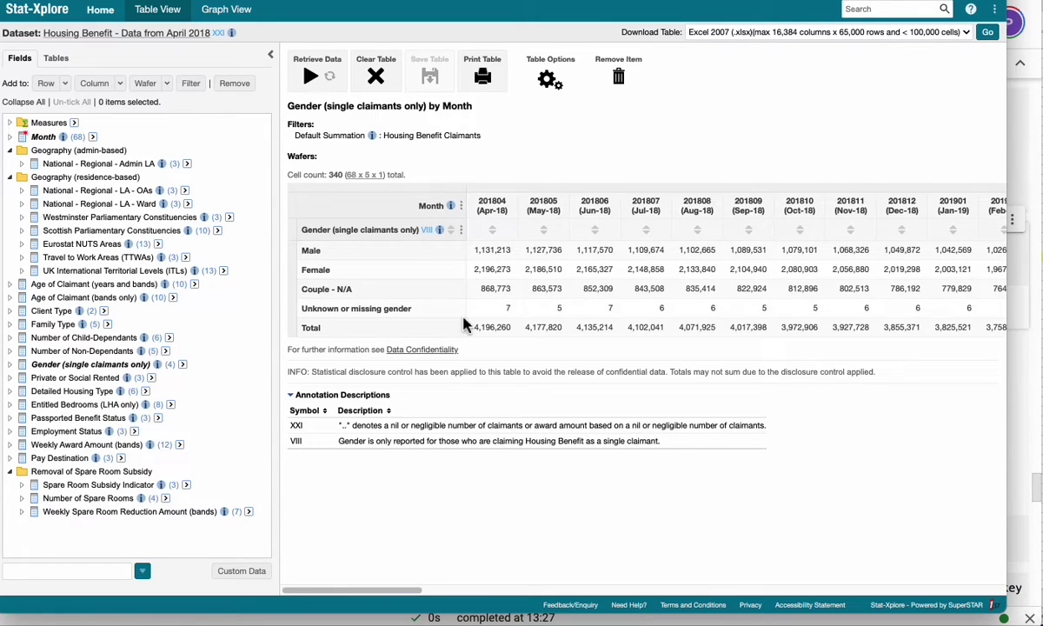
pyautogui.moveTo(404, 590); pyautogui.dragTo(391, 543)
pyautogui.moveTo(389, 594); pyautogui.dragTo(296, 604)
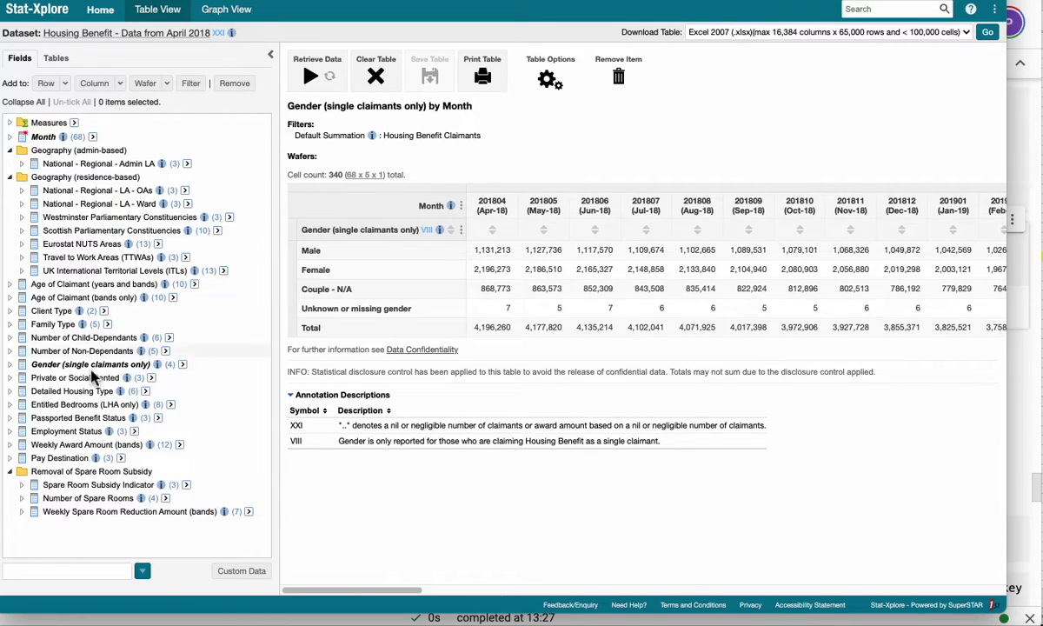
pyautogui.click(10, 364)
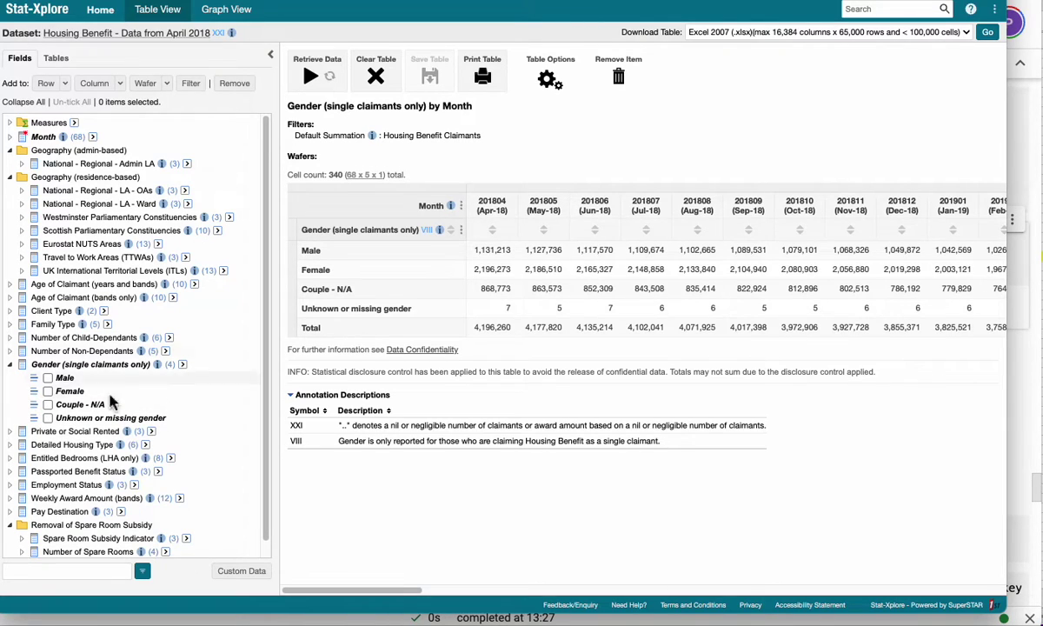
pyautogui.click(11, 365)
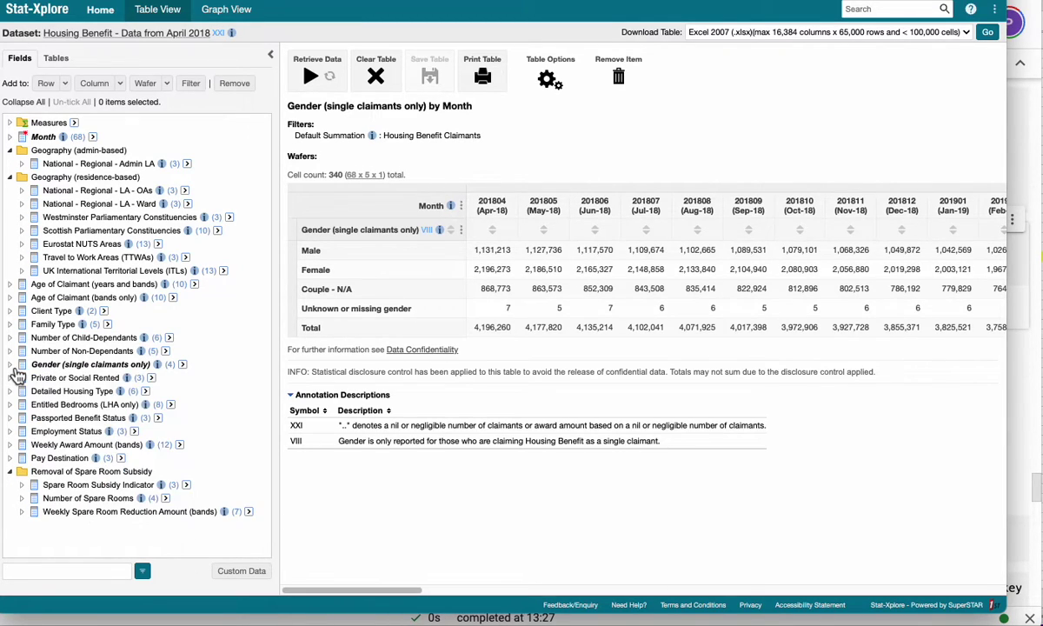
# - Download the gender by month table in Excel 2007 (.xlsx) format and clear the table
pyautogui.moveTo(412, 590); pyautogui.dragTo(1017, 598)
pyautogui.click(988, 35)
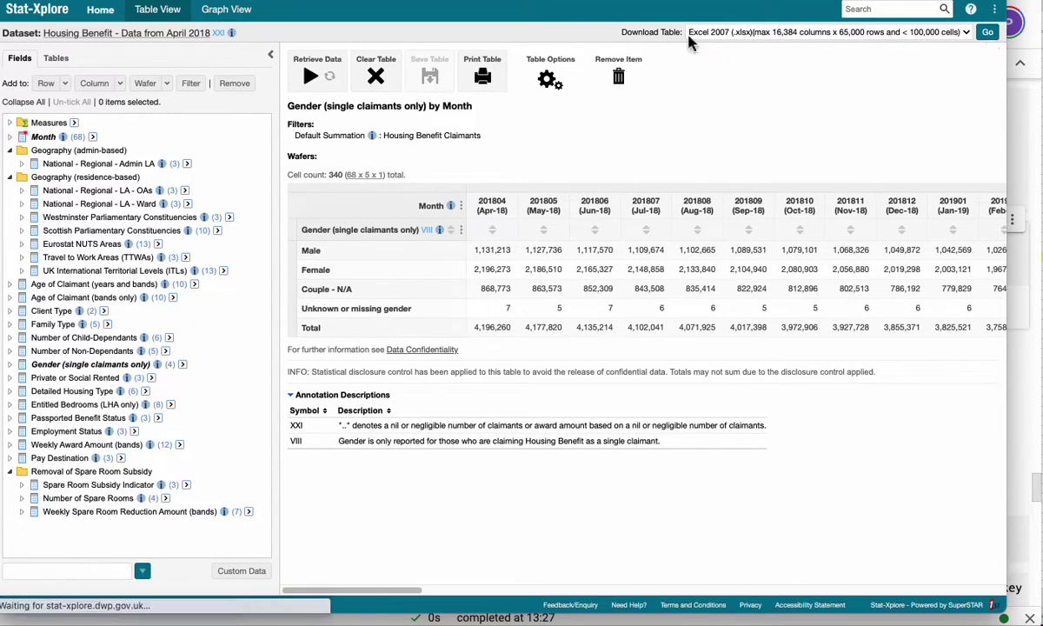
pyautogui.click(879, 79)
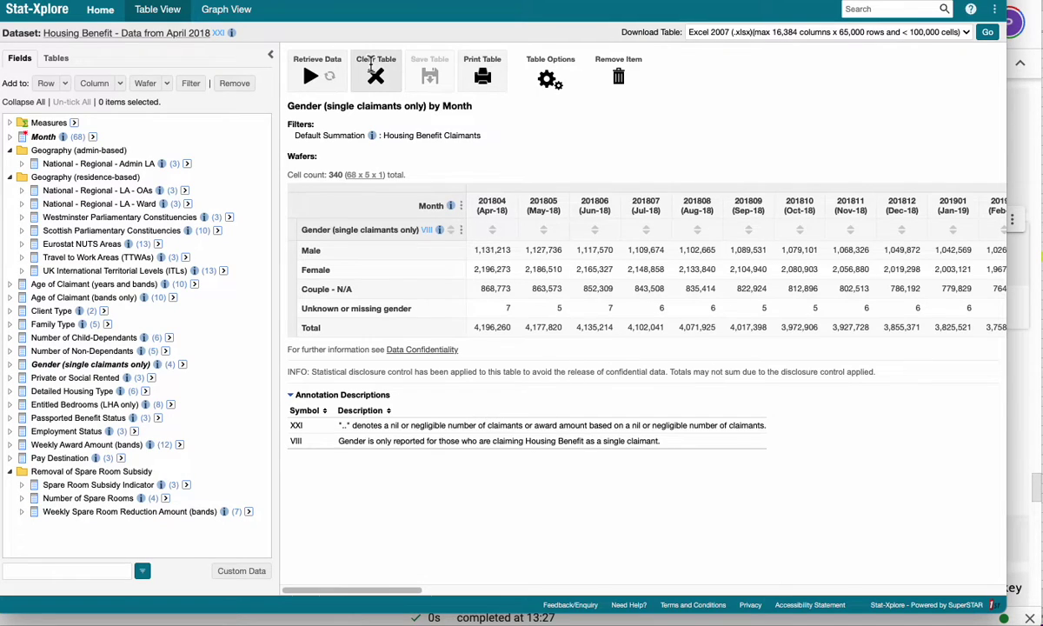
pyautogui.click(376, 79)
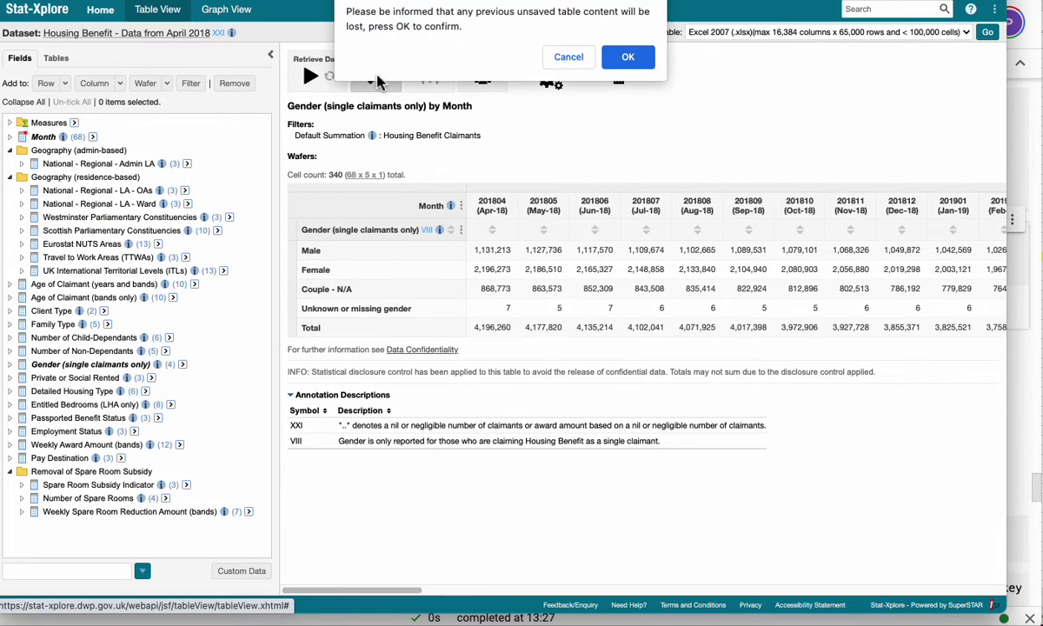
pyautogui.click(627, 56)
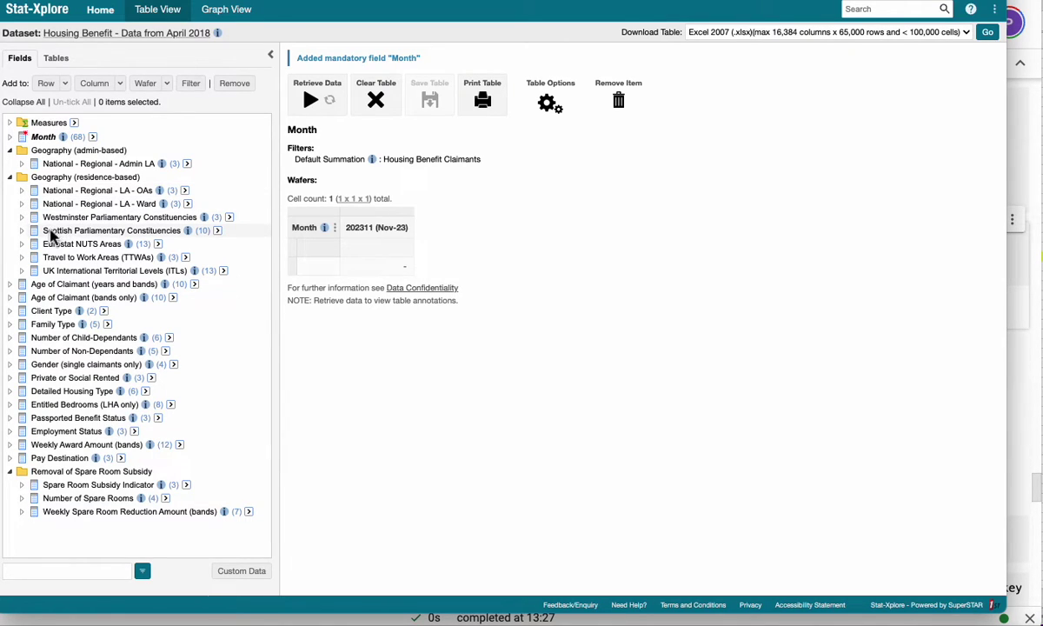
# - Browse the North East and West Midlands local authorities under England in the National - Regional - LA - OAs field
pyautogui.click(24, 192)
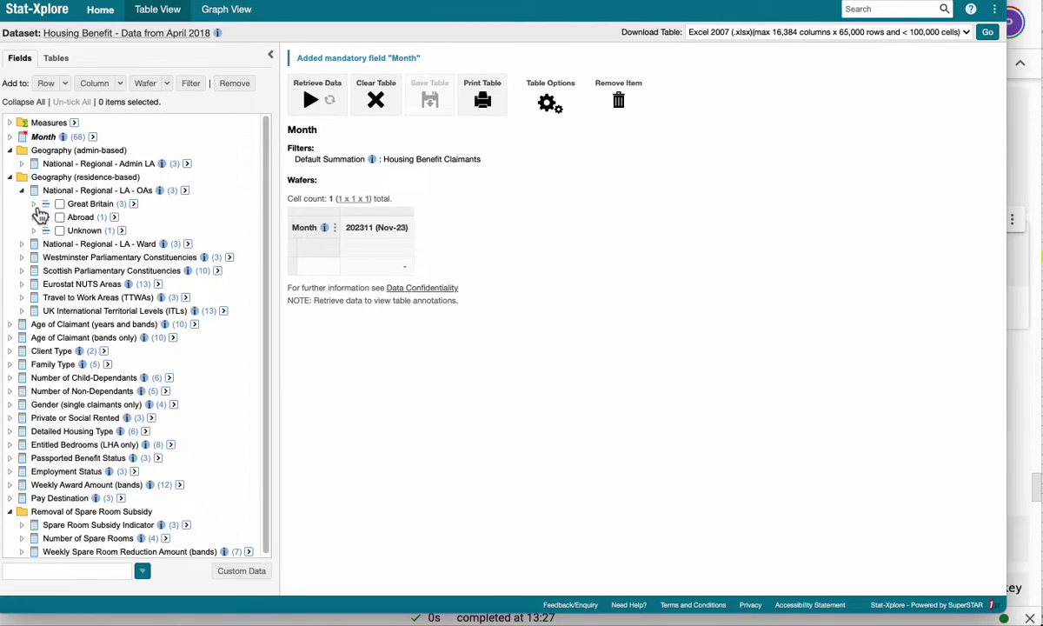
pyautogui.click(35, 205)
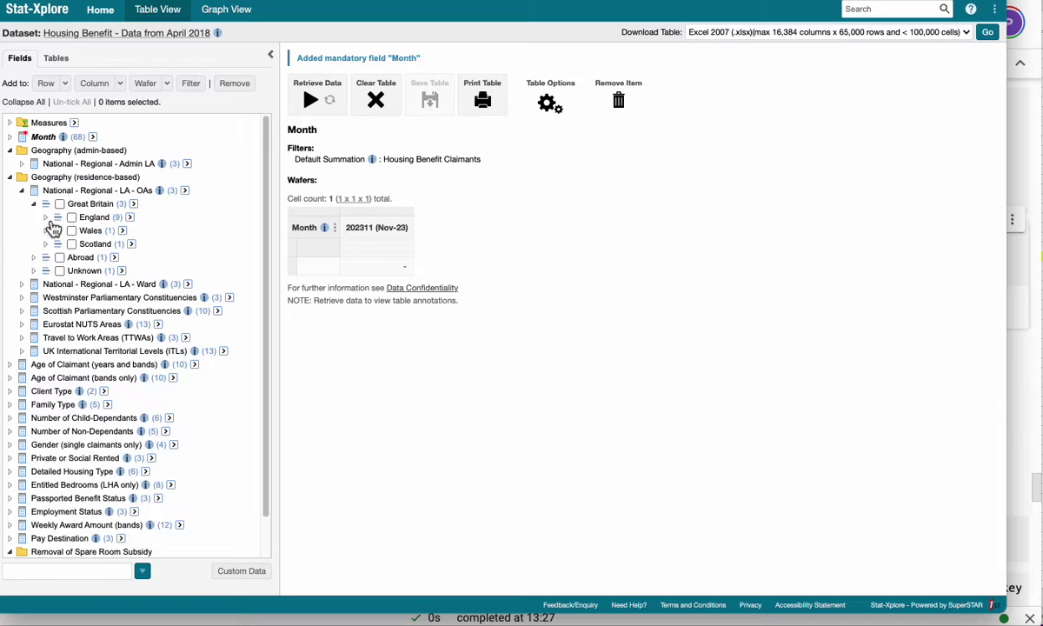
pyautogui.click(46, 218)
pyautogui.click(58, 230)
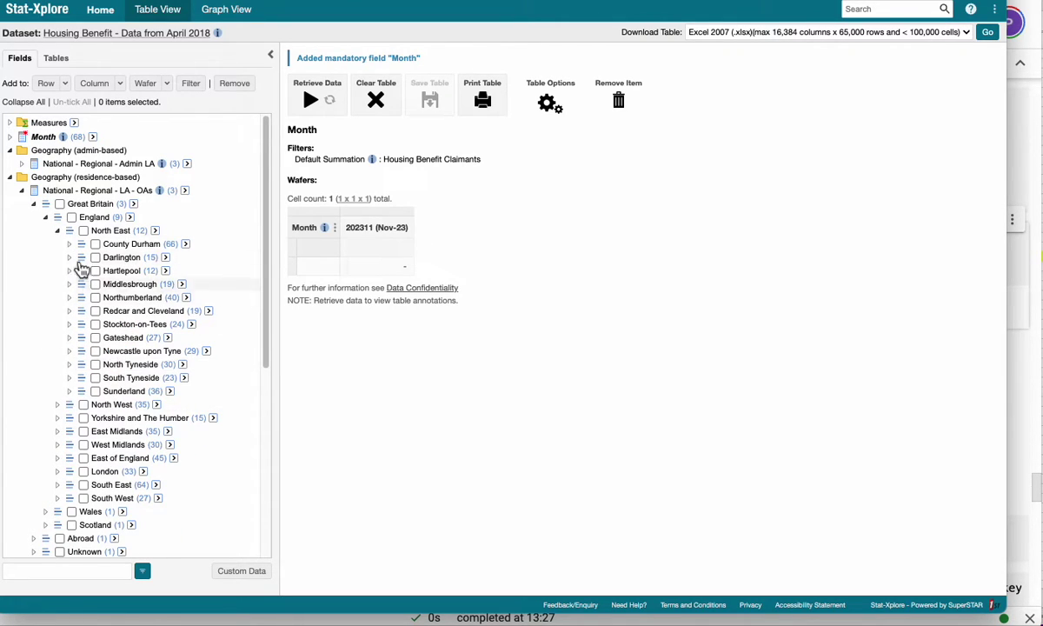
pyautogui.click(58, 230)
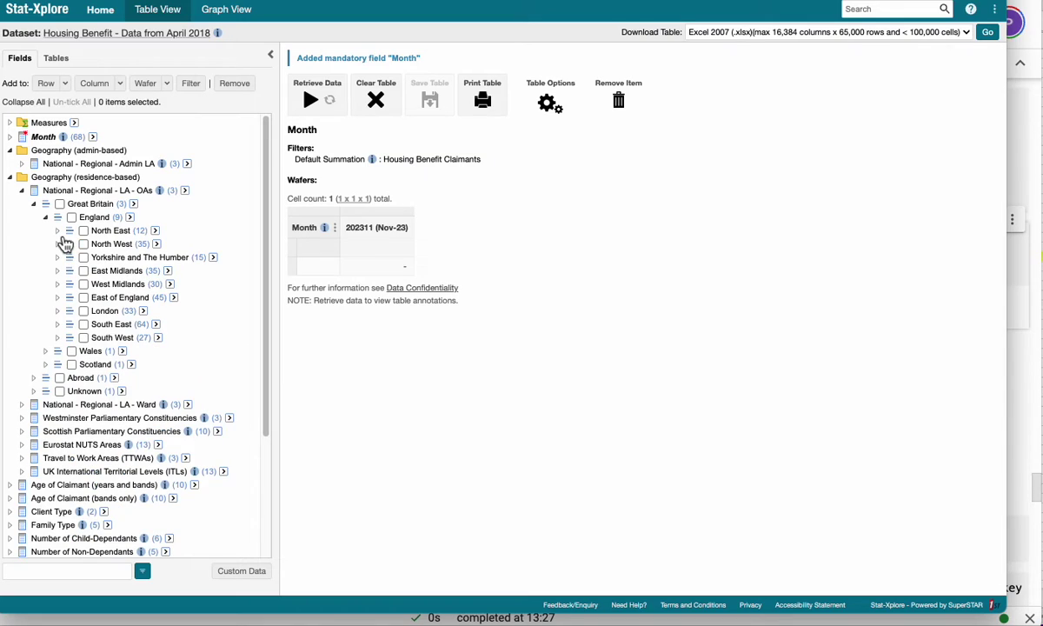
pyautogui.click(58, 284)
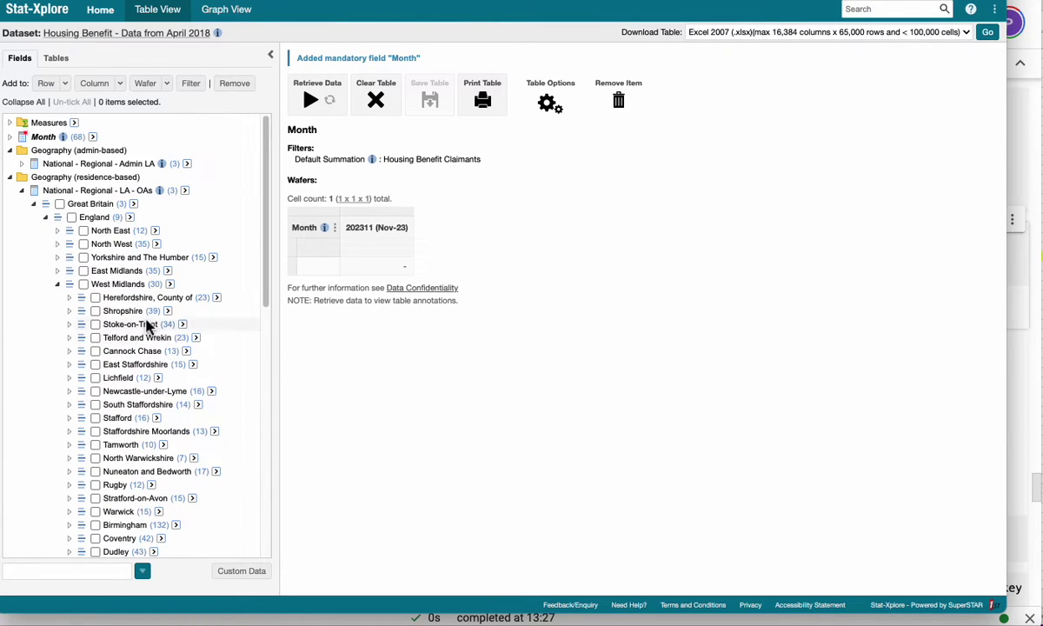
pyautogui.scroll(-1, 143, 357)
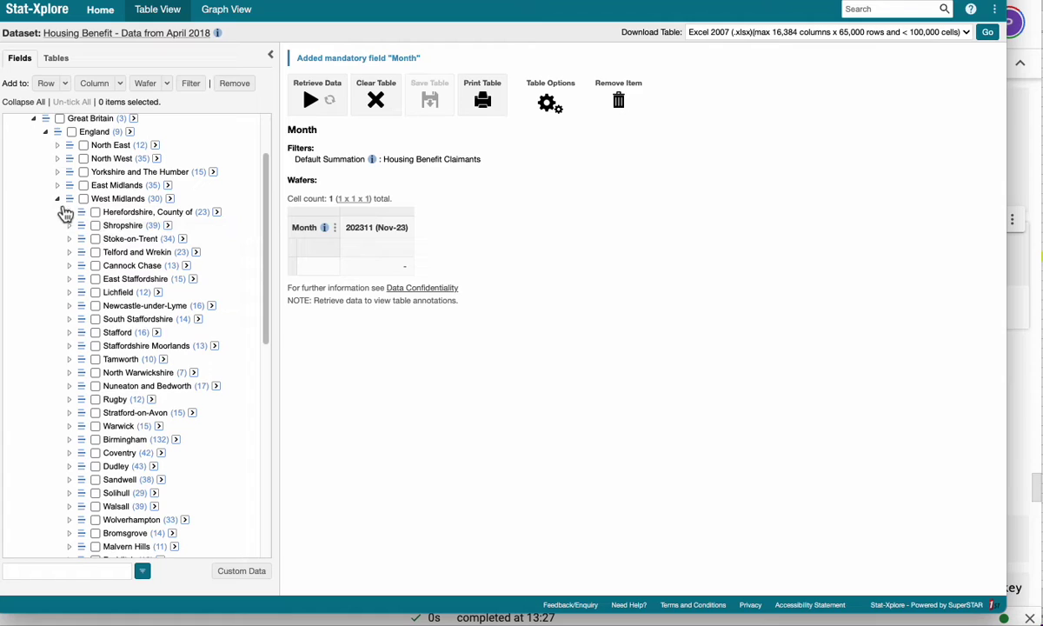
pyautogui.click(58, 200)
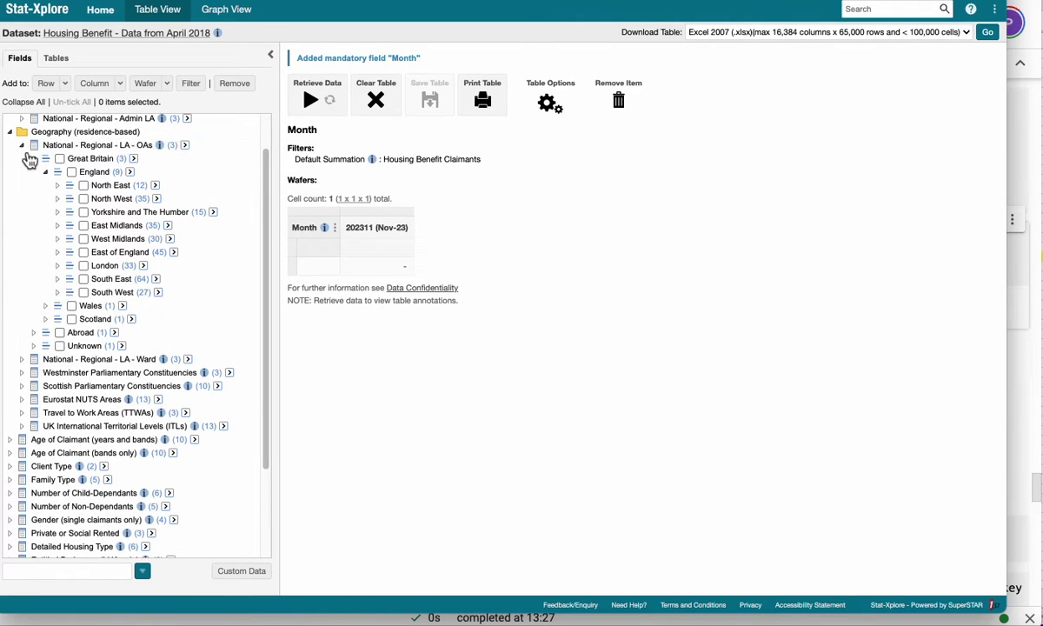
pyautogui.click(22, 146)
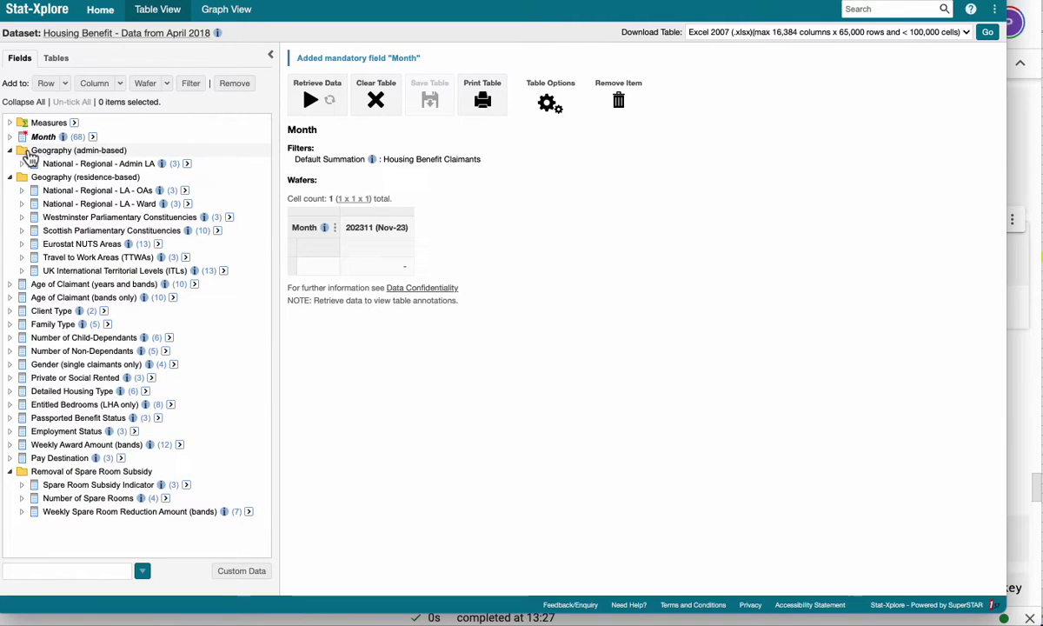
# - Browse the National - Regional - LA - Ward field through England and West Midlands down to Birmingham's wards
pyautogui.click(22, 204)
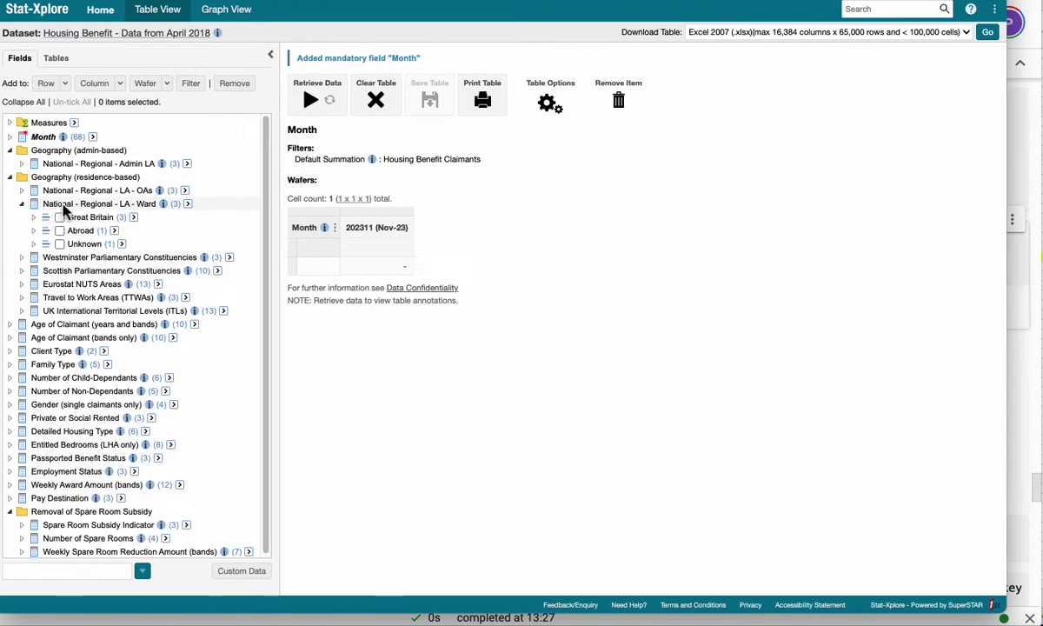
pyautogui.click(33, 218)
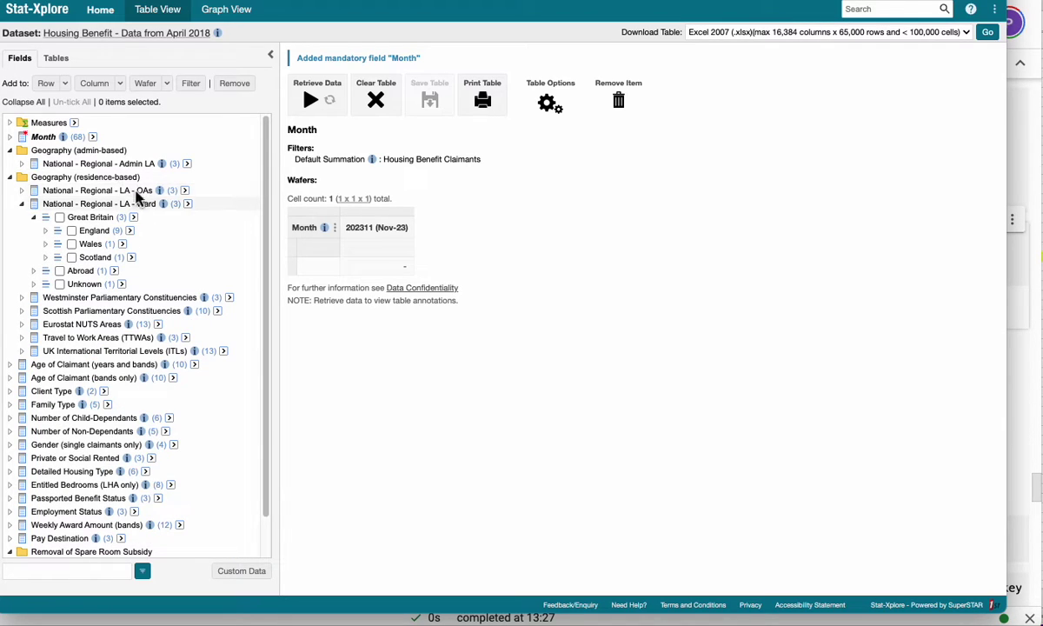
pyautogui.click(45, 230)
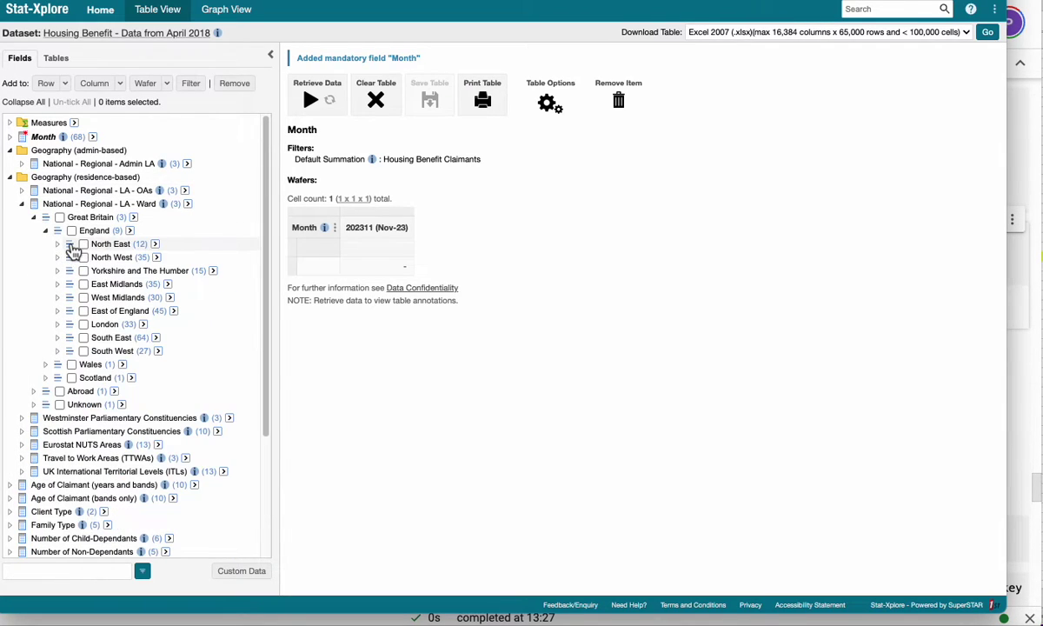
pyautogui.click(58, 297)
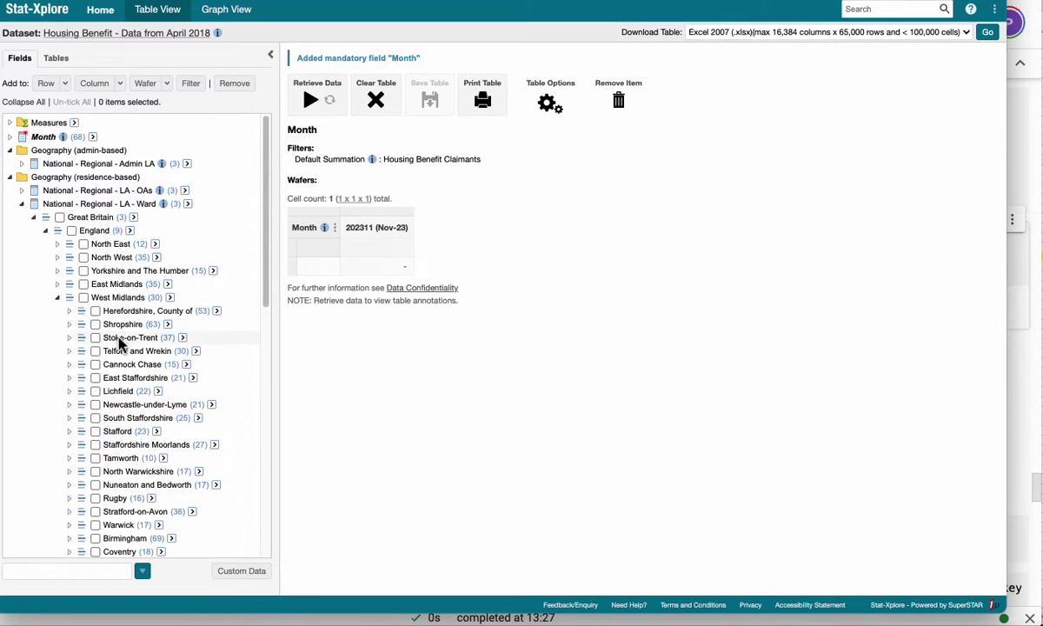
pyautogui.scroll(-2, 120, 348)
pyautogui.scroll(-3, 111, 399)
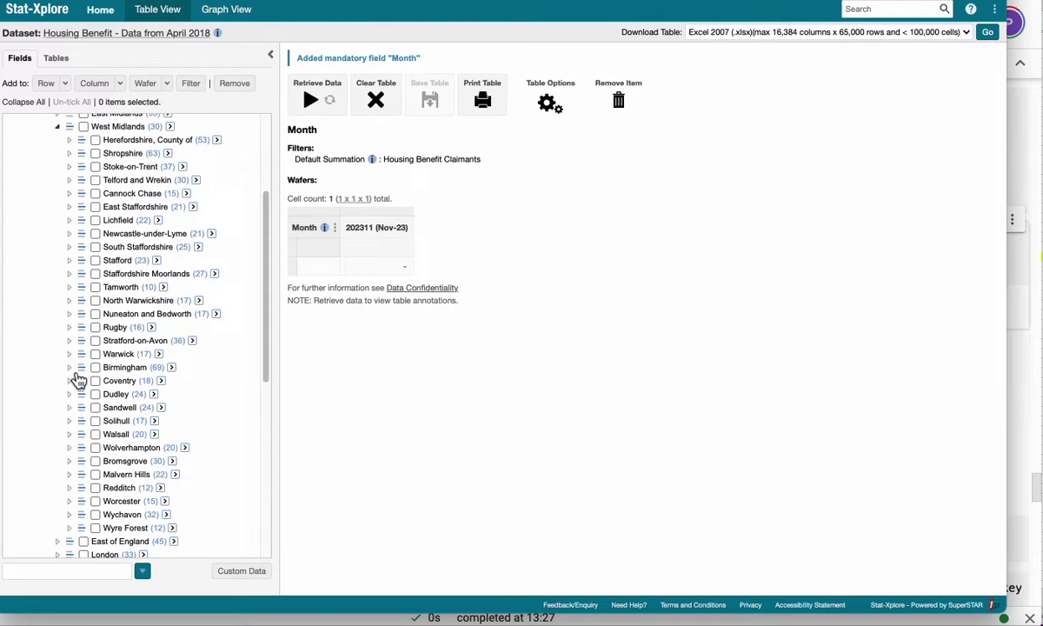
pyautogui.click(69, 368)
pyautogui.scroll(-2, 143, 408)
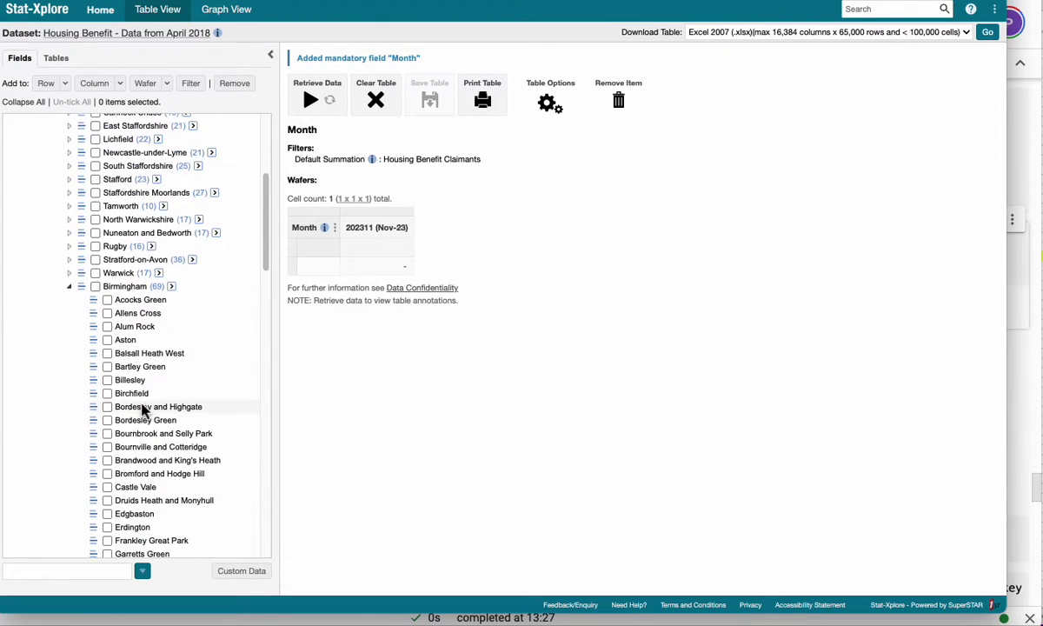
pyautogui.scroll(-3, 168, 404)
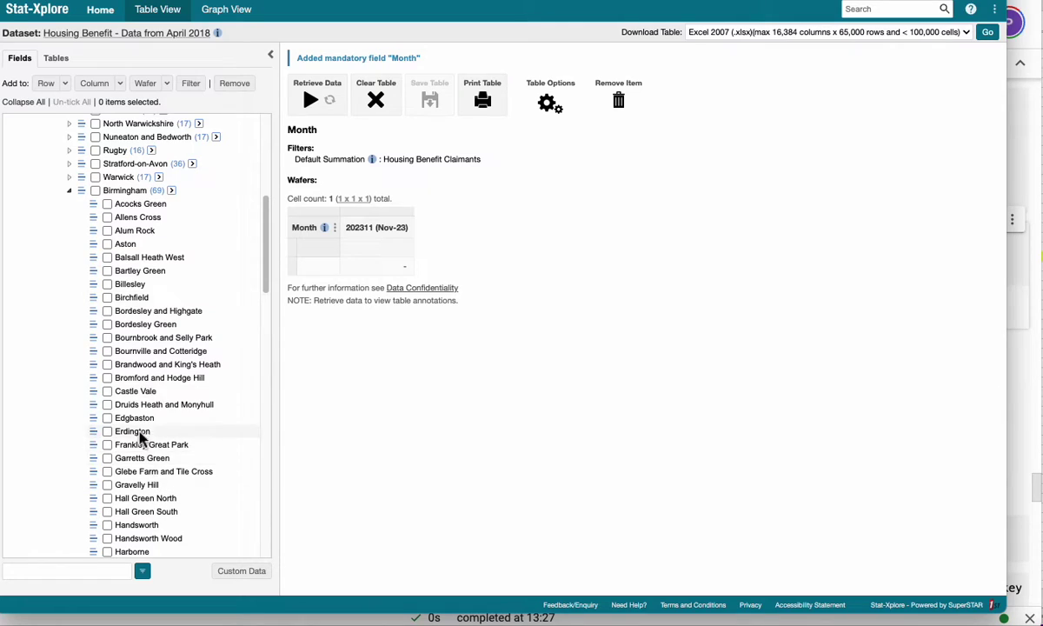
pyautogui.scroll(1, 144, 304)
pyautogui.scroll(1, 144, 306)
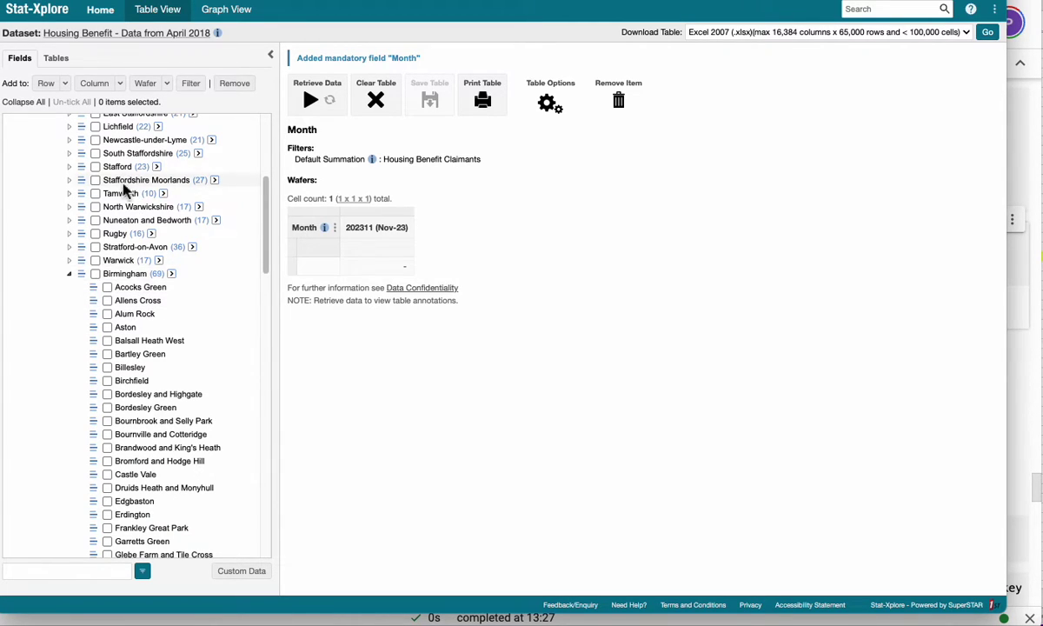
pyautogui.scroll(3, 96, 193)
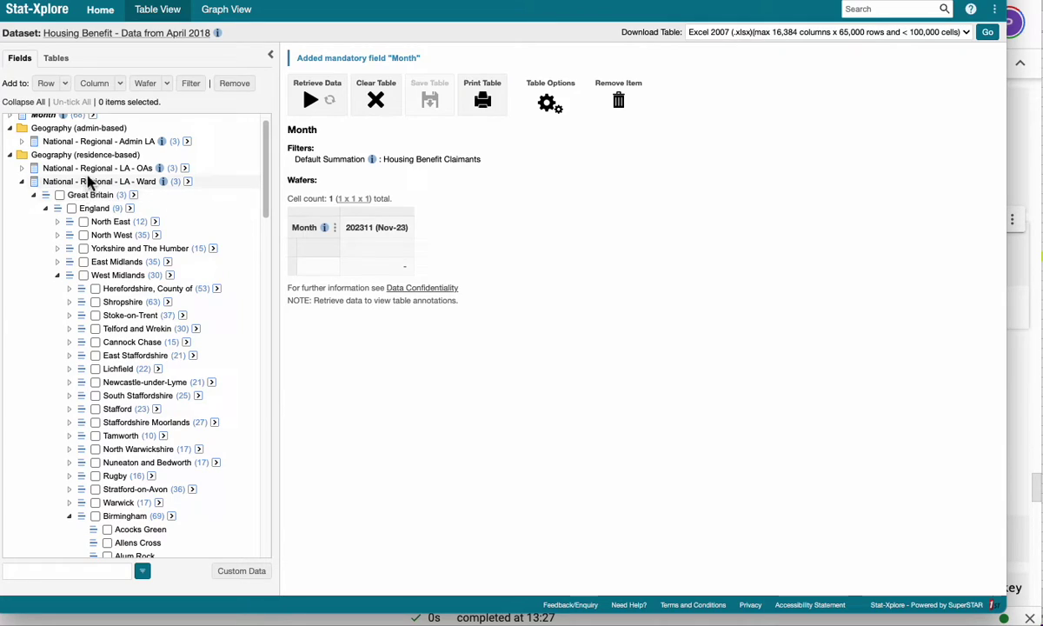
pyautogui.moveTo(69, 187); pyautogui.dragTo(168, 191)
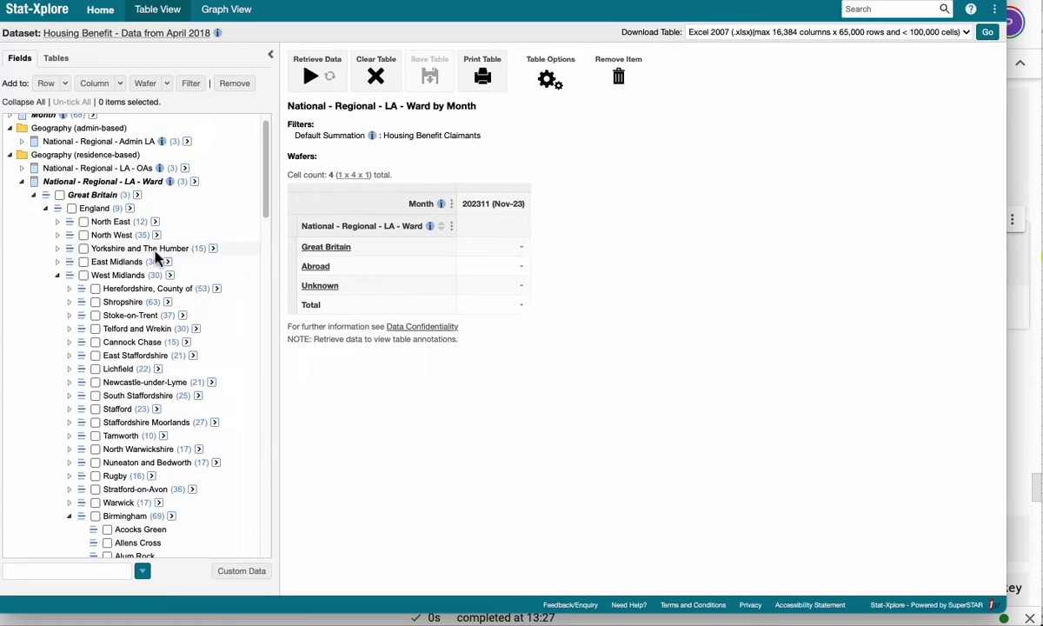
pyautogui.click(376, 76)
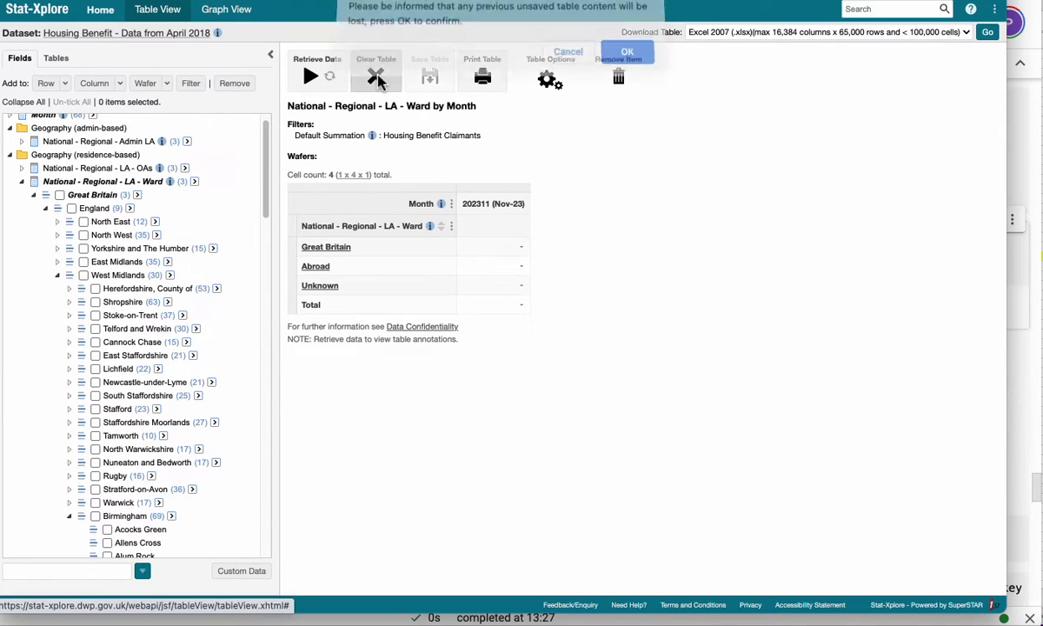
pyautogui.click(625, 57)
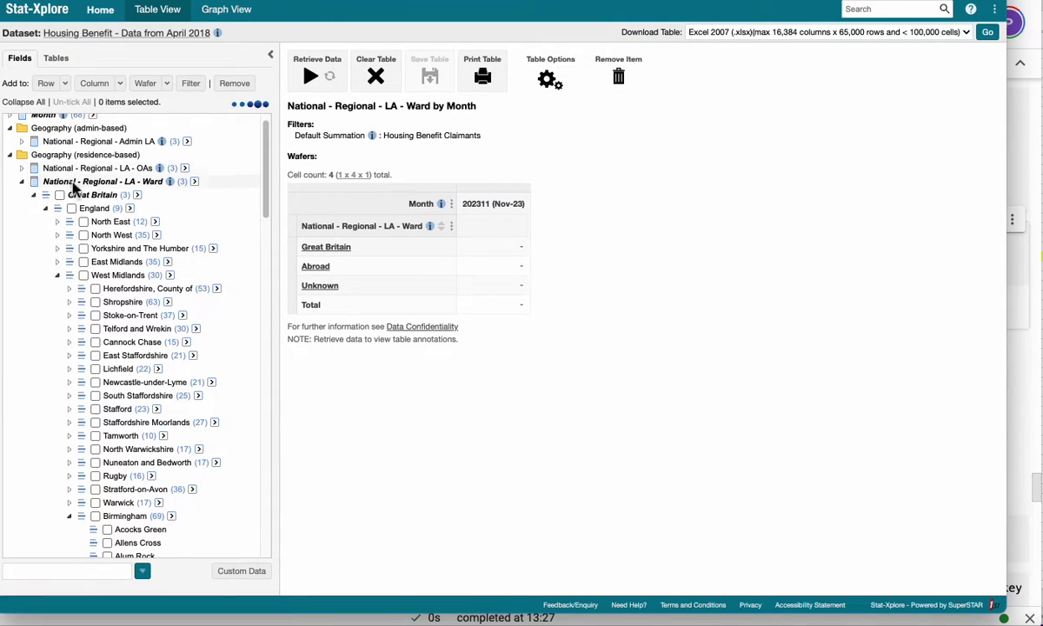
# - Collapse the Great Britain entries of the National - Regional - LA - Ward field and check its selectable geographic levels
pyautogui.click(45, 208)
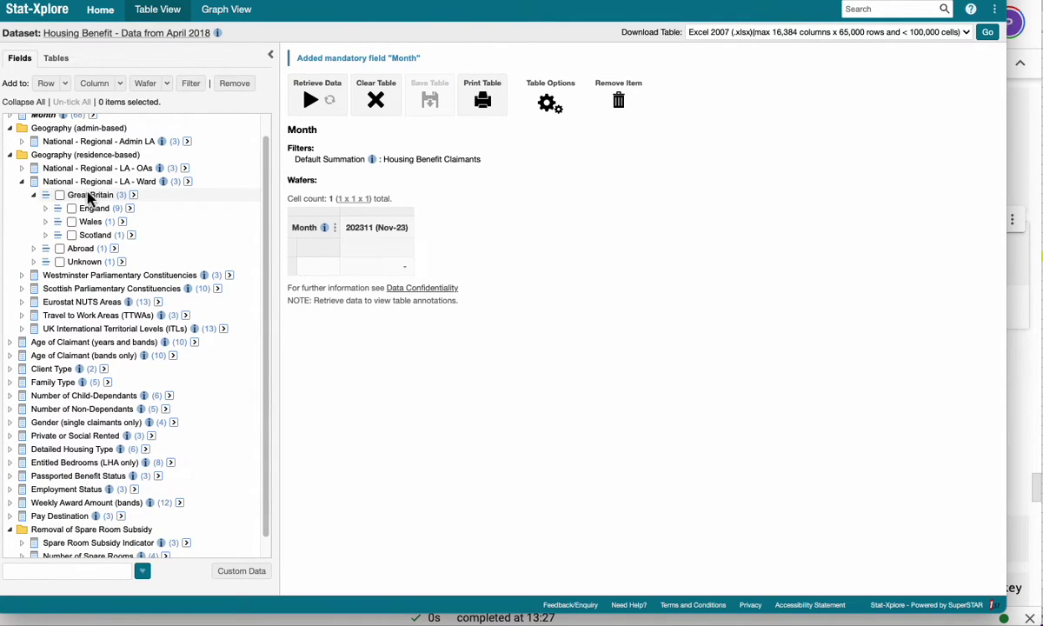
pyautogui.click(33, 196)
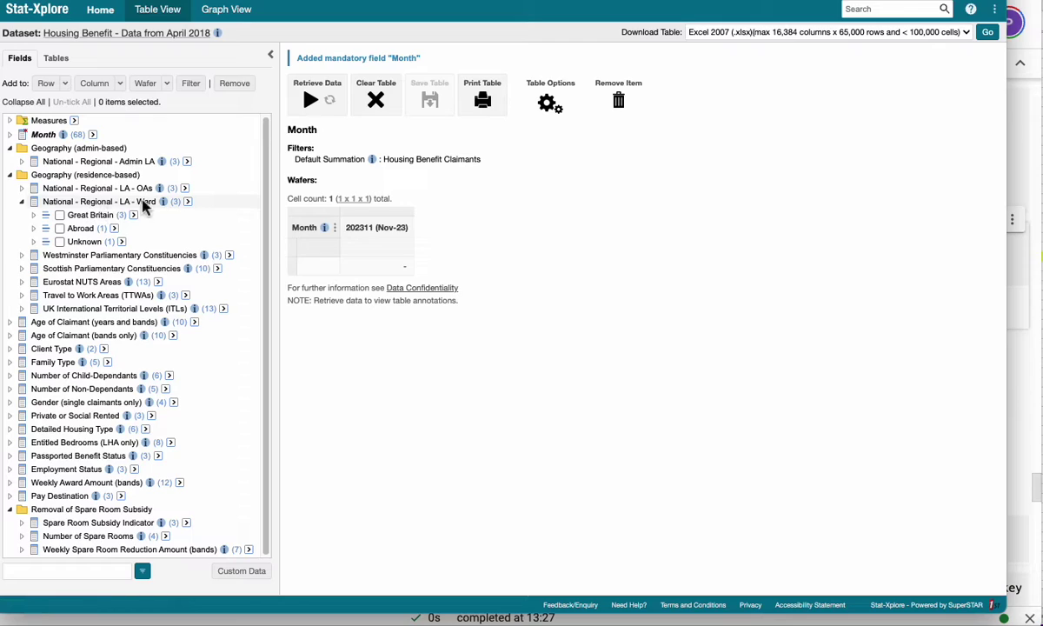
pyautogui.click(188, 203)
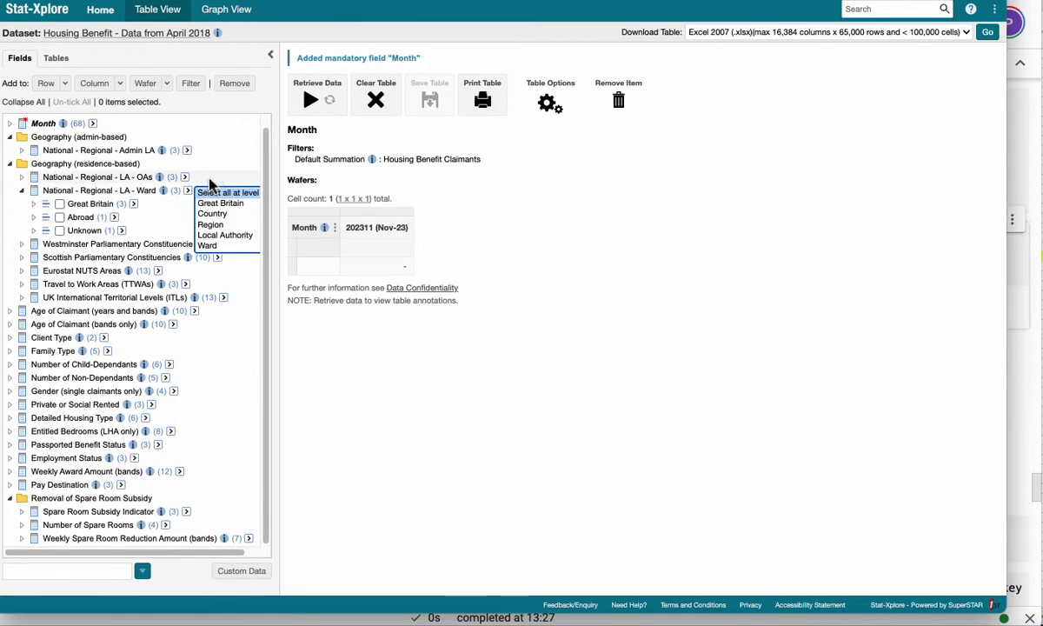
pyautogui.click(213, 183)
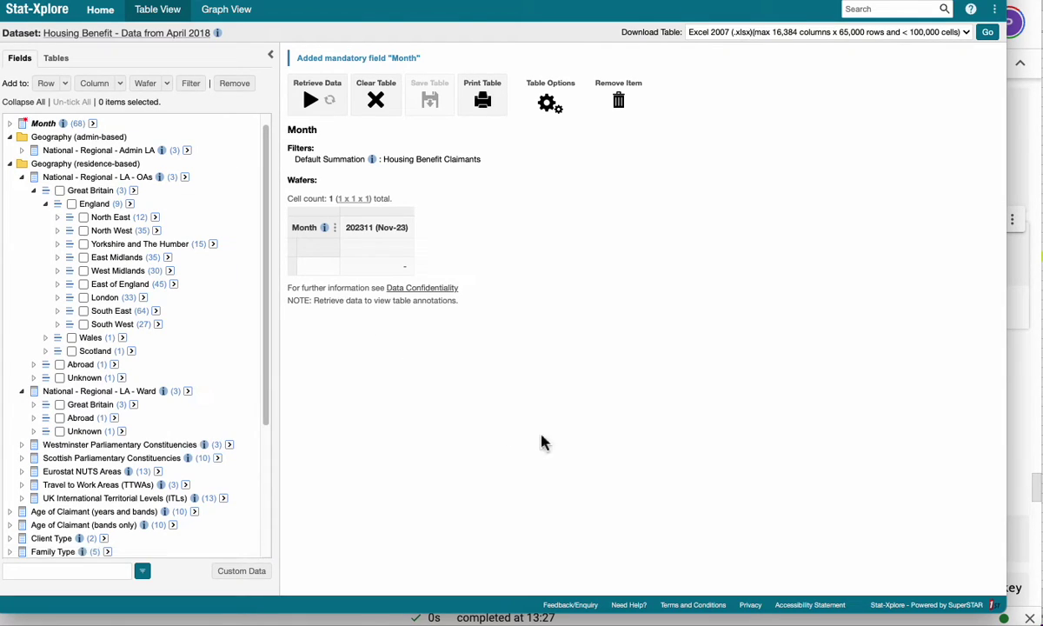
# - Widen the field list and select all items at Local Authority level in the National - Regional - LA - OAs field
pyautogui.click(43, 192)
pyautogui.click(185, 180)
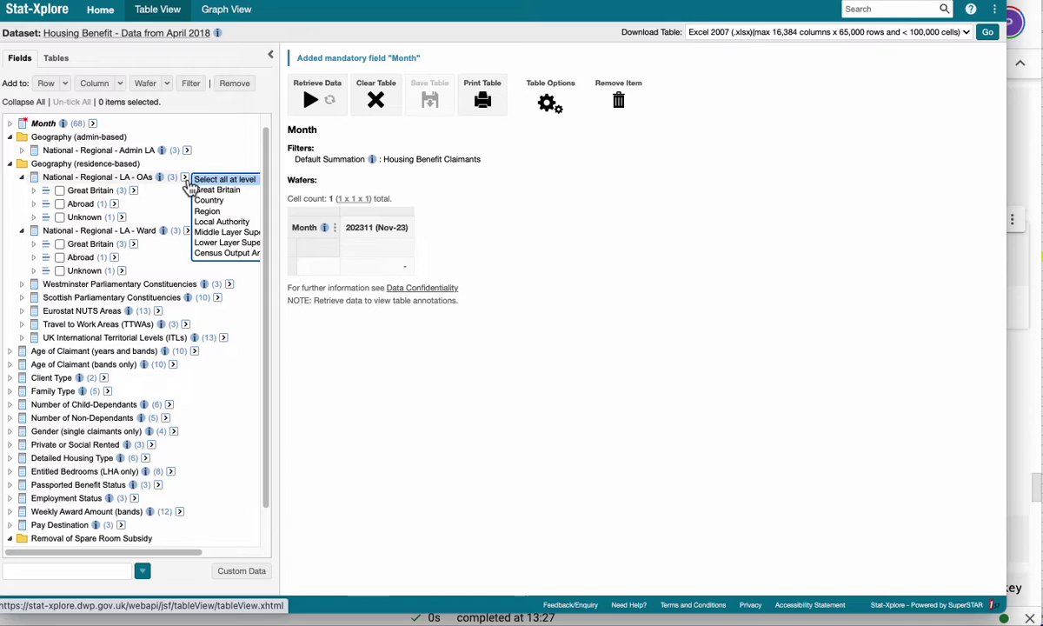
pyautogui.moveTo(278, 186); pyautogui.dragTo(381, 190)
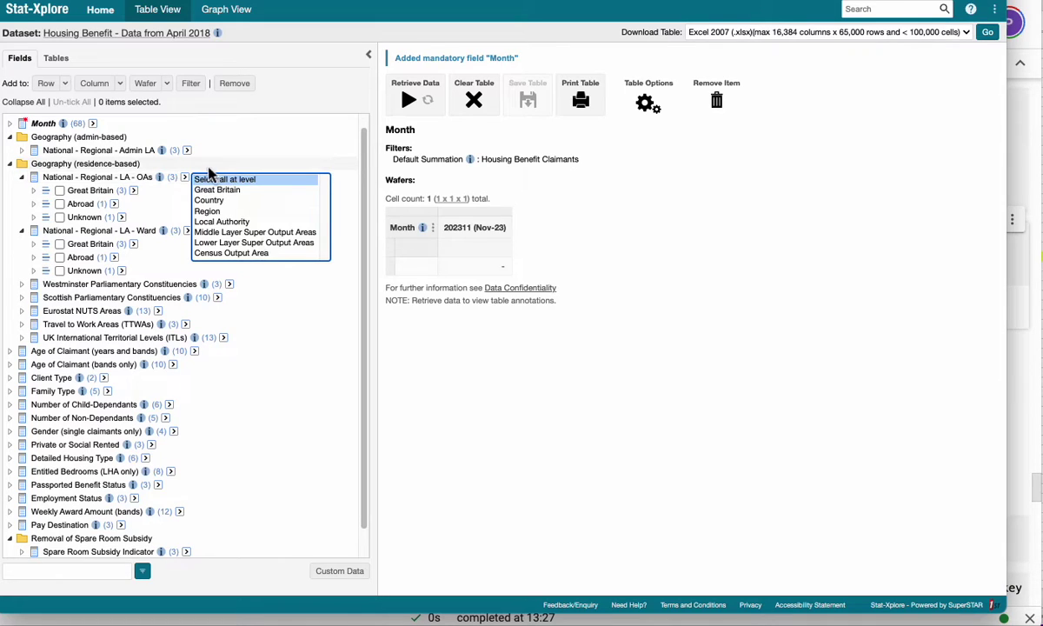
pyautogui.click(217, 223)
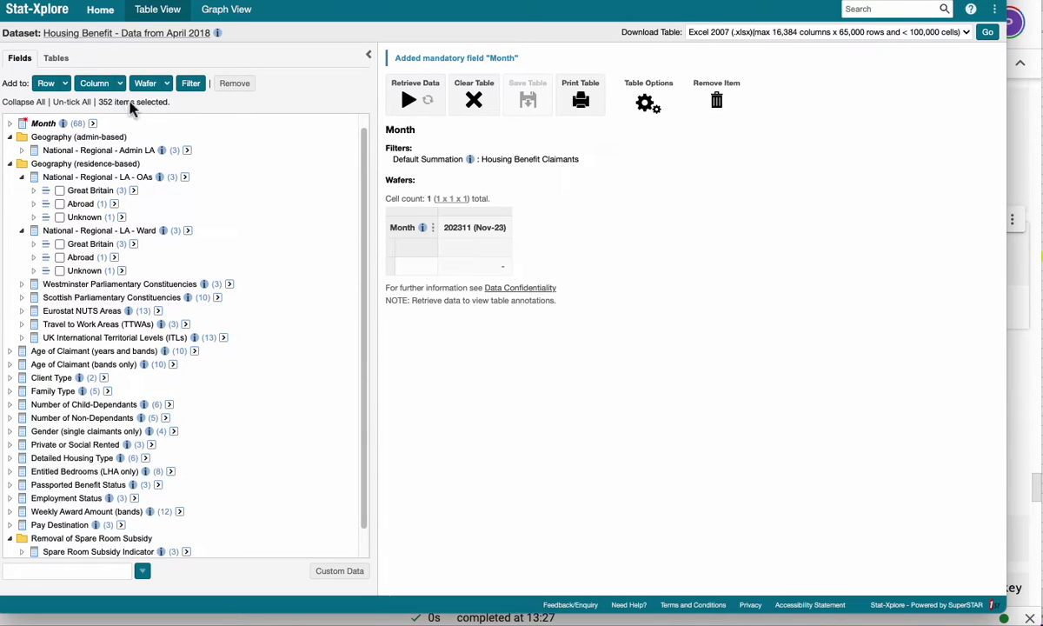
# - Check which local authorities are ticked under England's West Midlands and East Midlands in the National - Regional - LA - OAs field
pyautogui.click(35, 191)
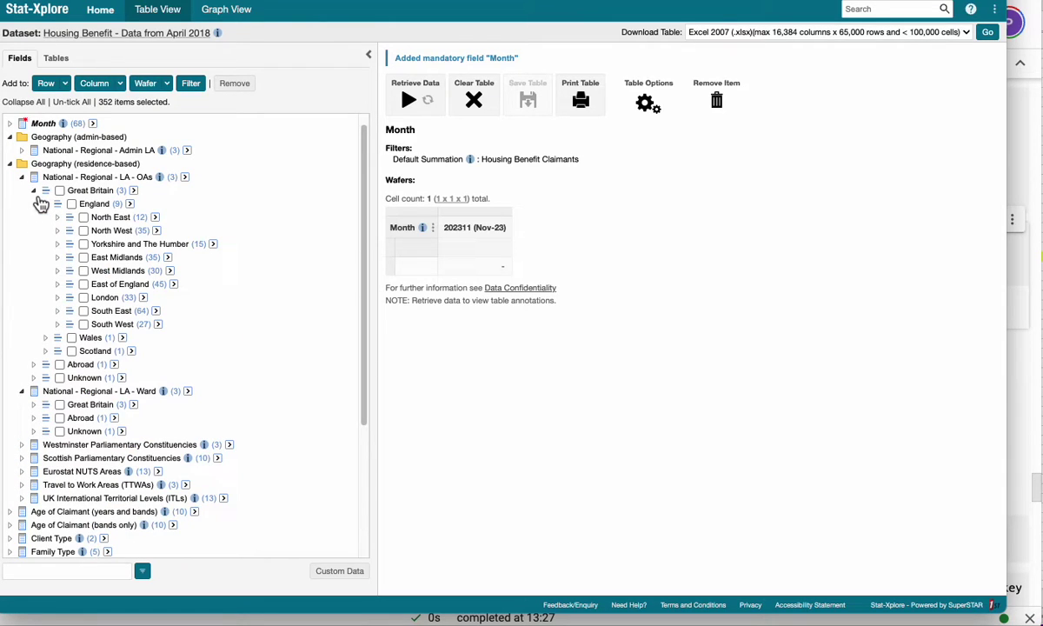
pyautogui.click(58, 272)
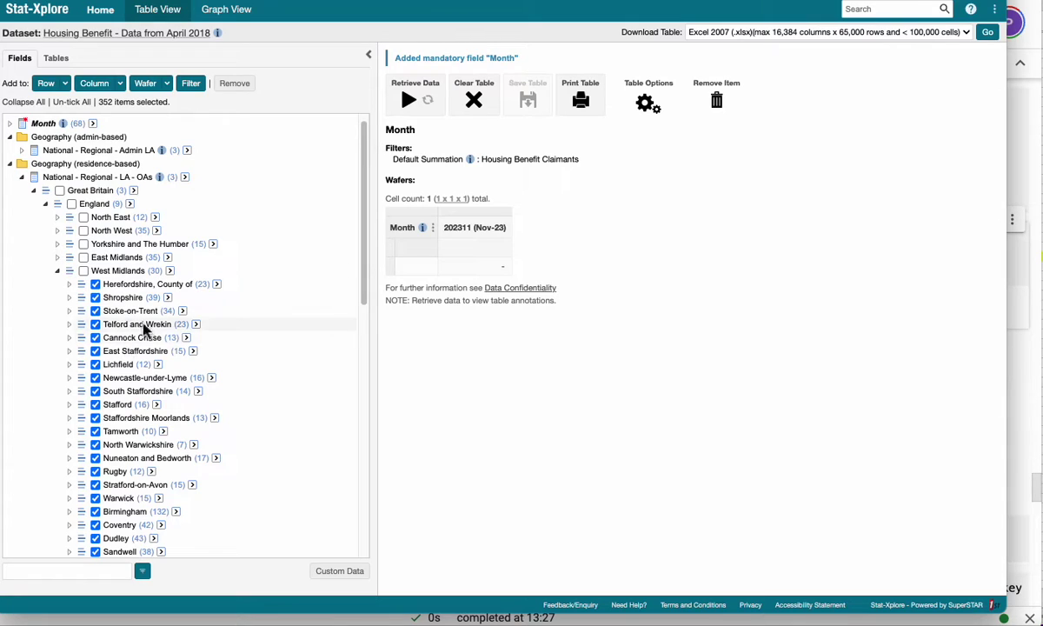
pyautogui.scroll(-2, 160, 356)
pyautogui.scroll(-6, 169, 363)
pyautogui.scroll(4, 180, 330)
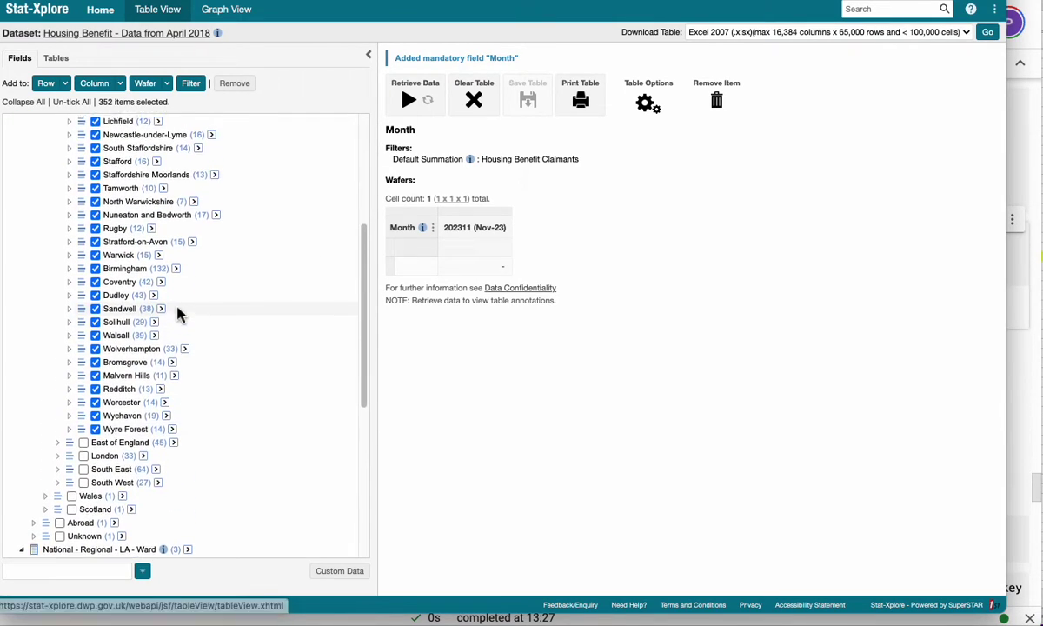
pyautogui.scroll(3, 178, 314)
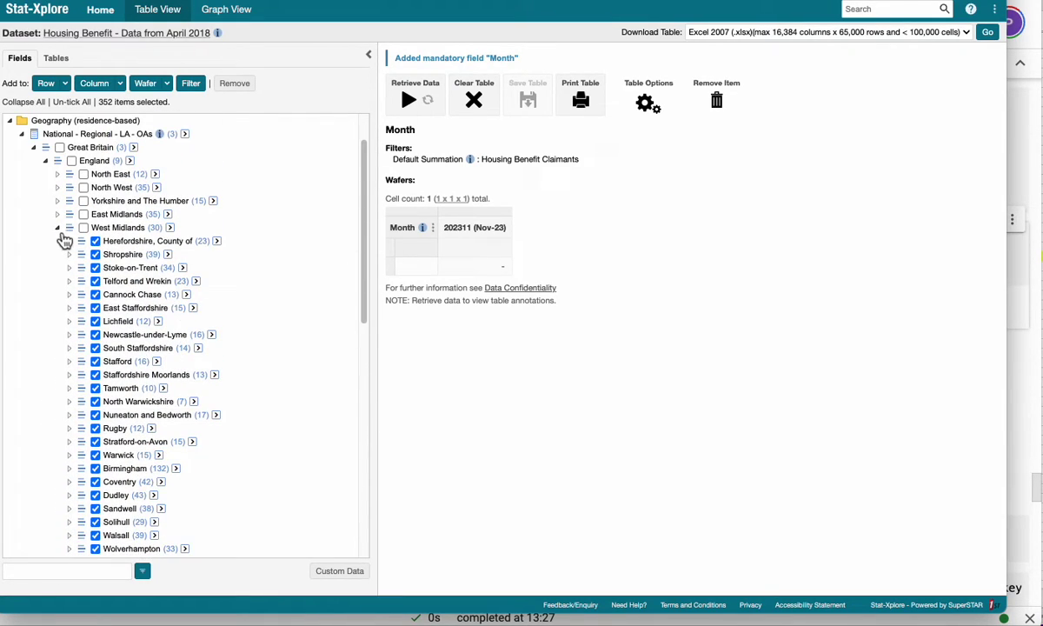
pyautogui.click(59, 227)
pyautogui.click(58, 215)
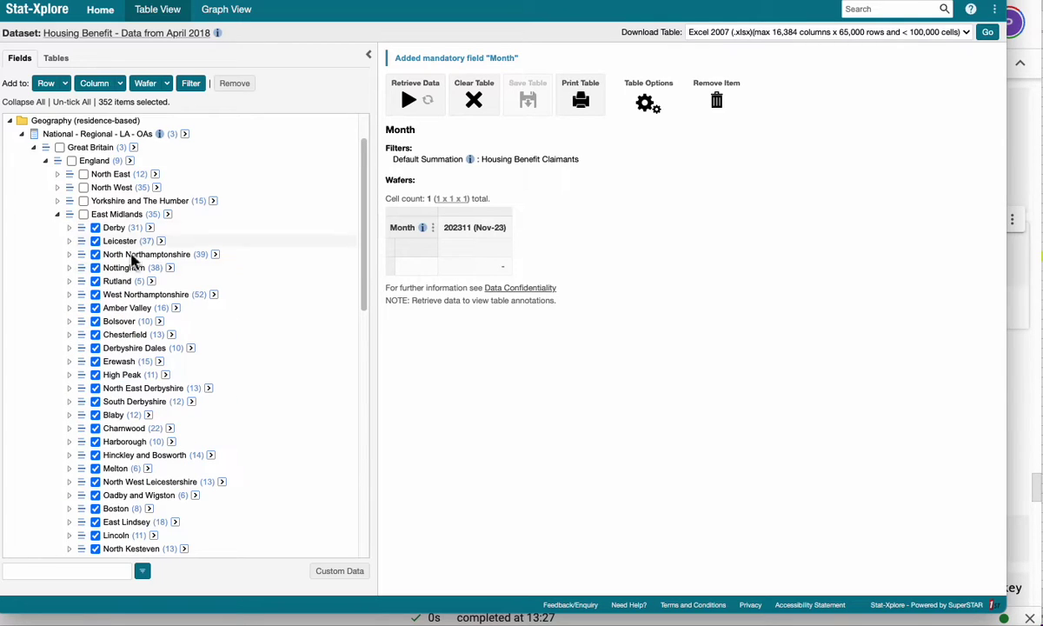
pyautogui.click(58, 214)
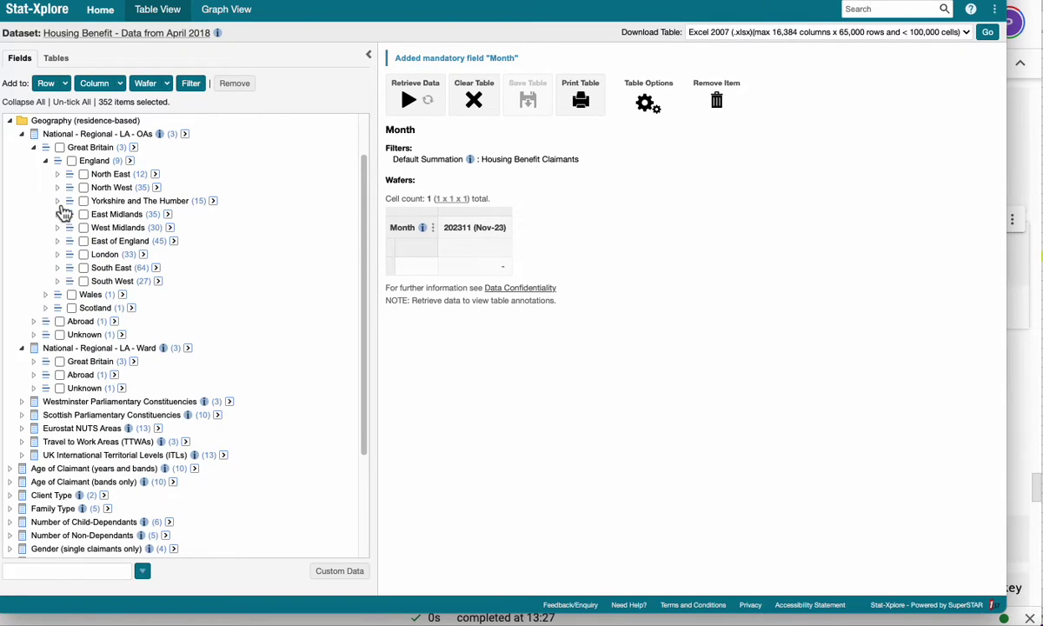
pyautogui.click(61, 202)
pyautogui.click(61, 203)
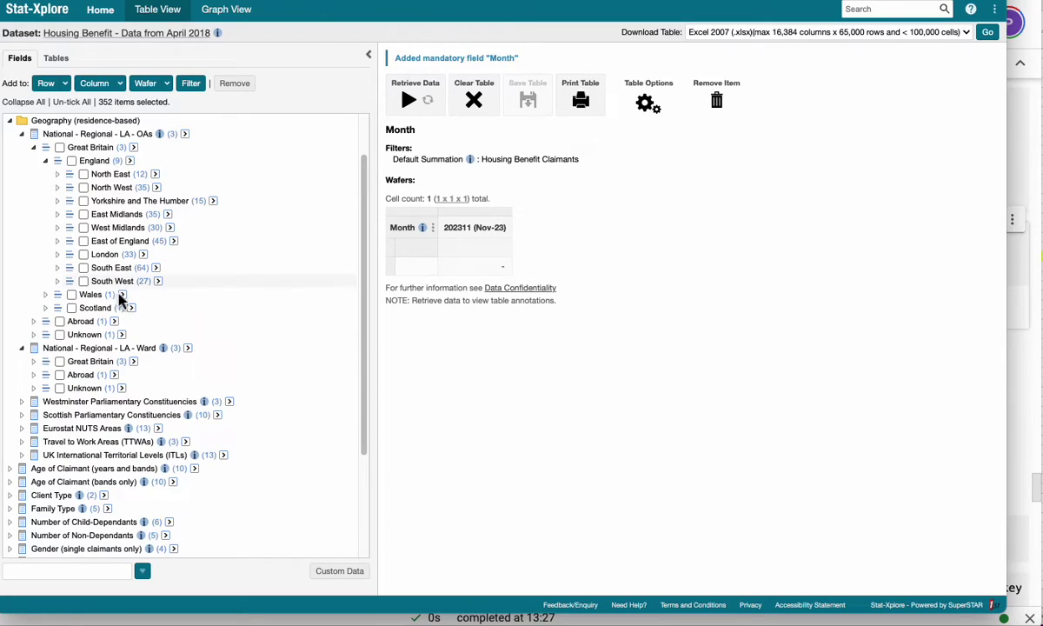
# - Add the selected local authorities of the National - Regional - LA - OAs field as table rows and review the list
pyautogui.click(35, 148)
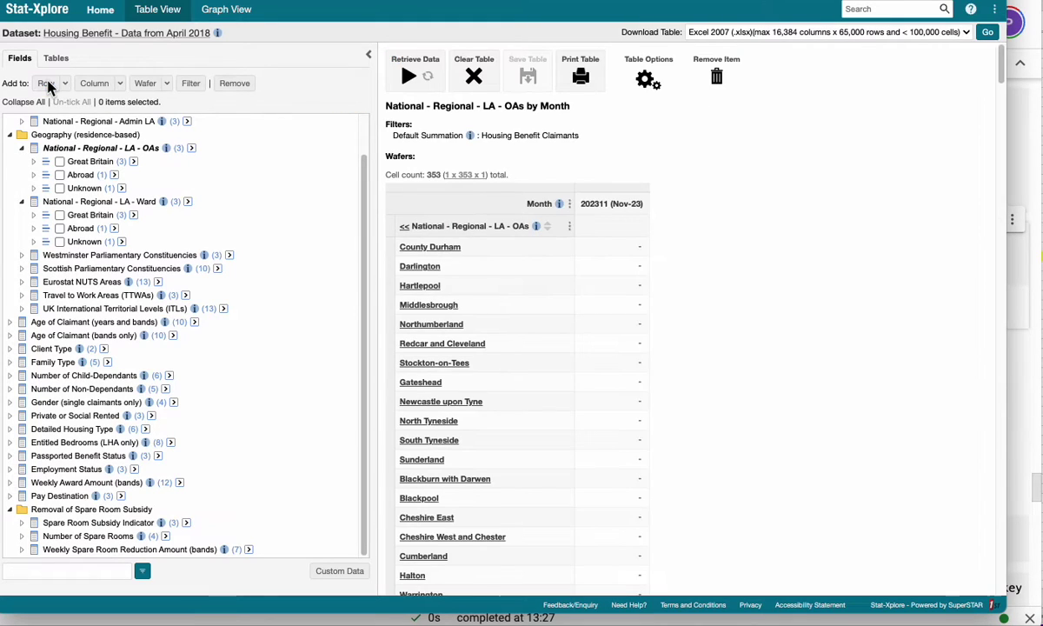
pyautogui.scroll(-13, 491, 276)
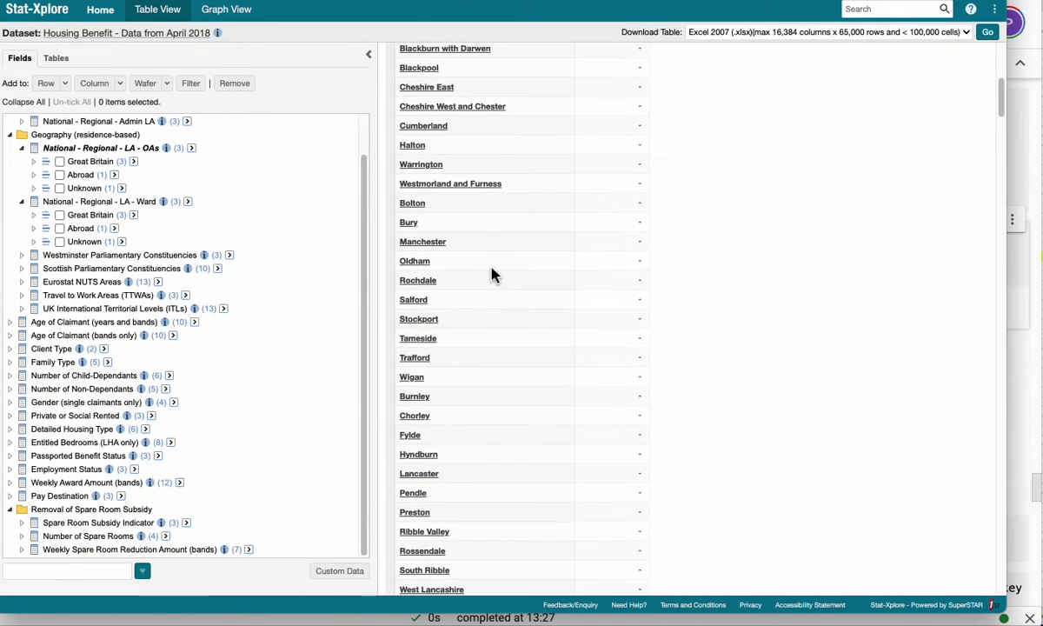
pyautogui.scroll(-15, 491, 275)
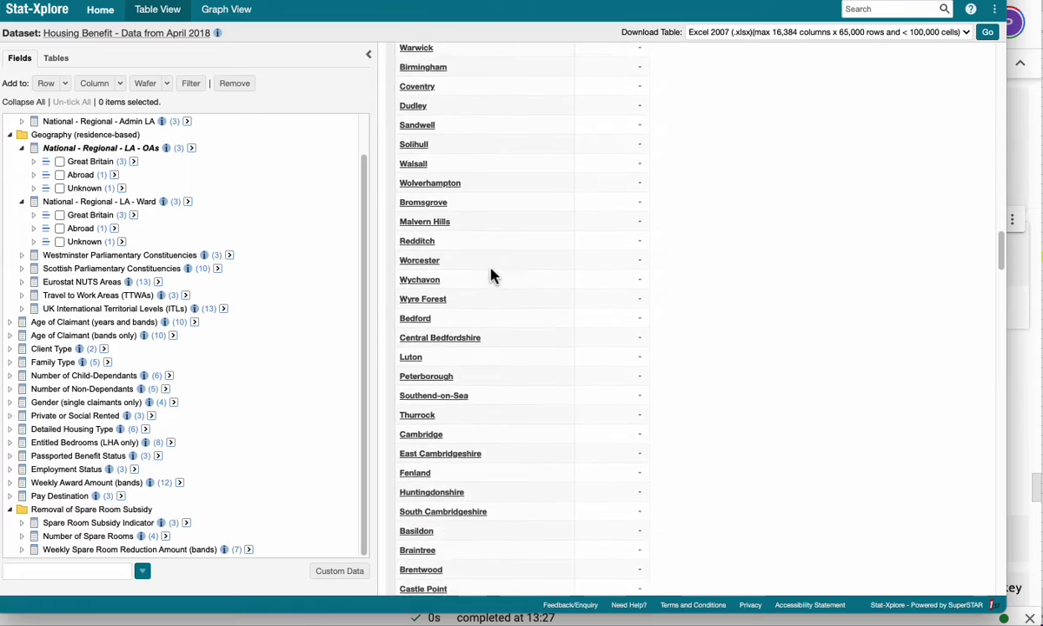
pyautogui.scroll(-4, 491, 276)
pyautogui.scroll(20, 491, 296)
pyautogui.scroll(5, 491, 298)
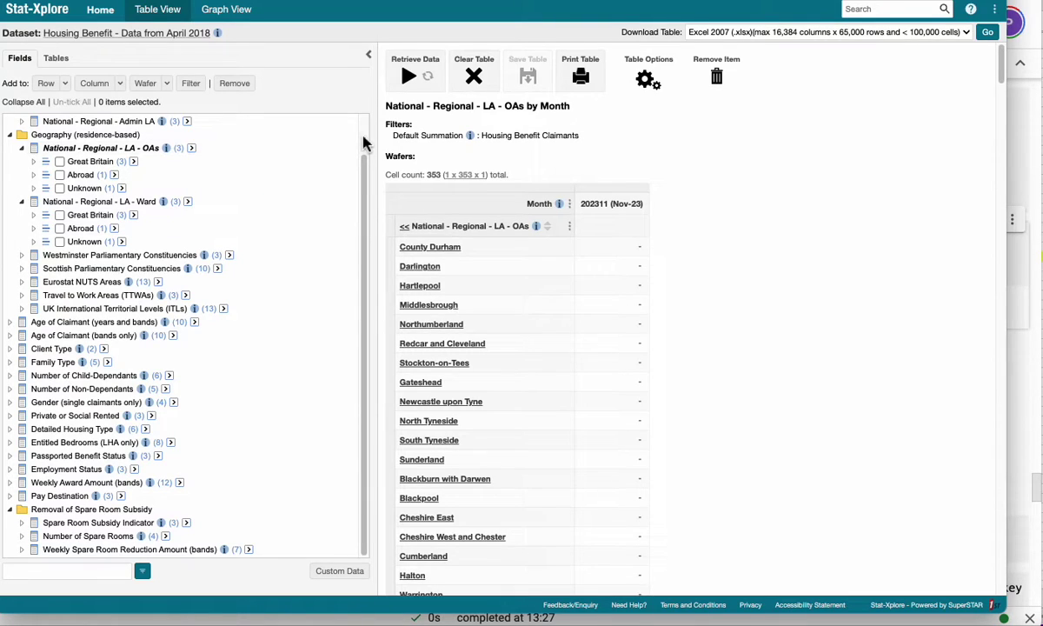
pyautogui.scroll(2, 364, 140)
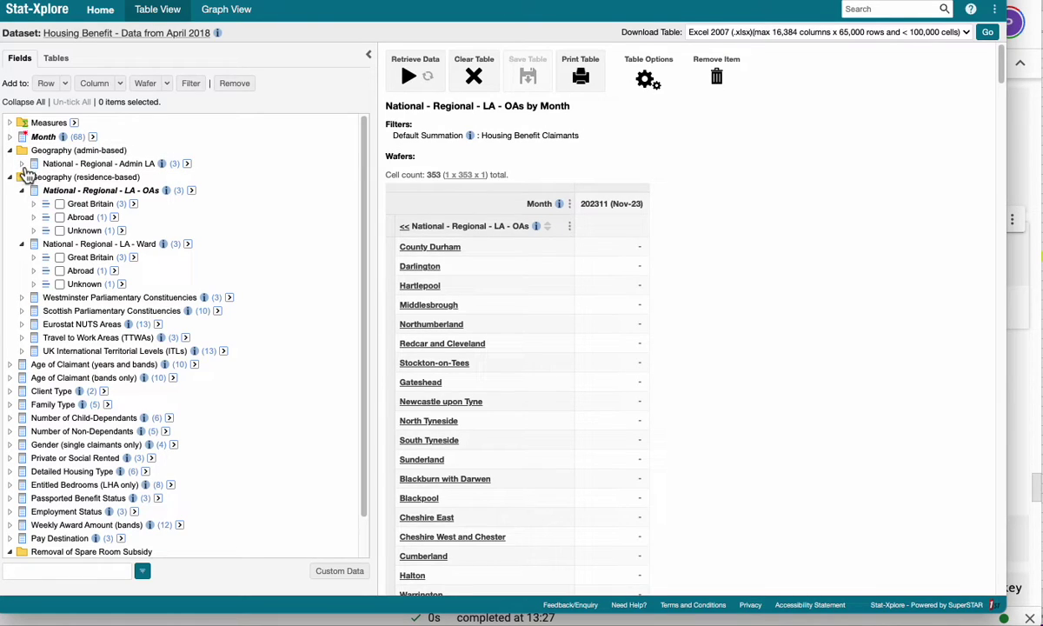
# - Try to add all months of the Month field as table columns
pyautogui.moveTo(50, 139); pyautogui.dragTo(23, 144)
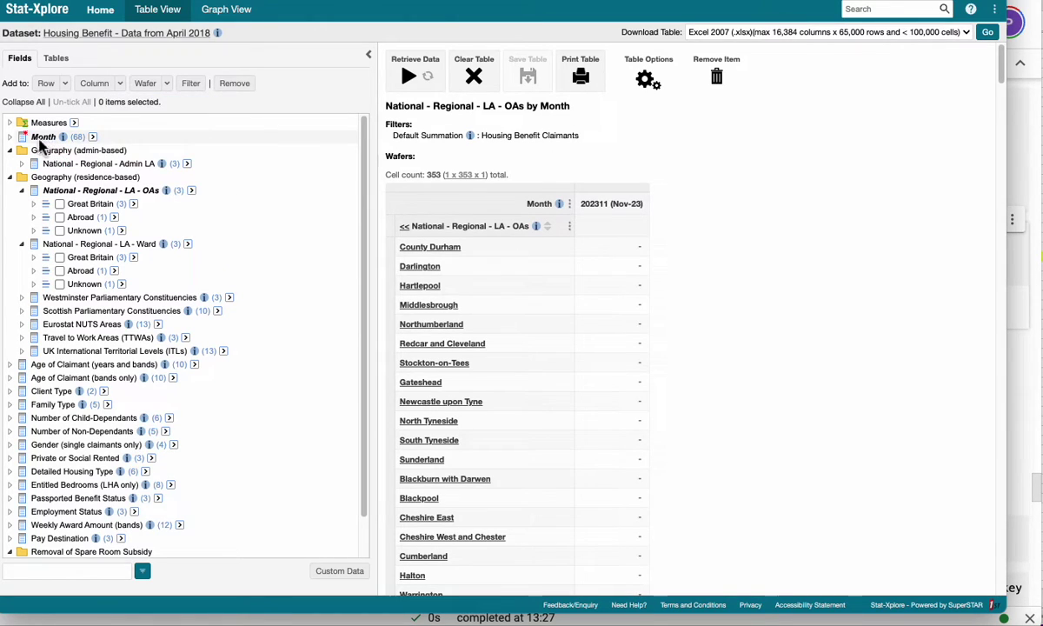
pyautogui.click(11, 138)
pyautogui.click(12, 139)
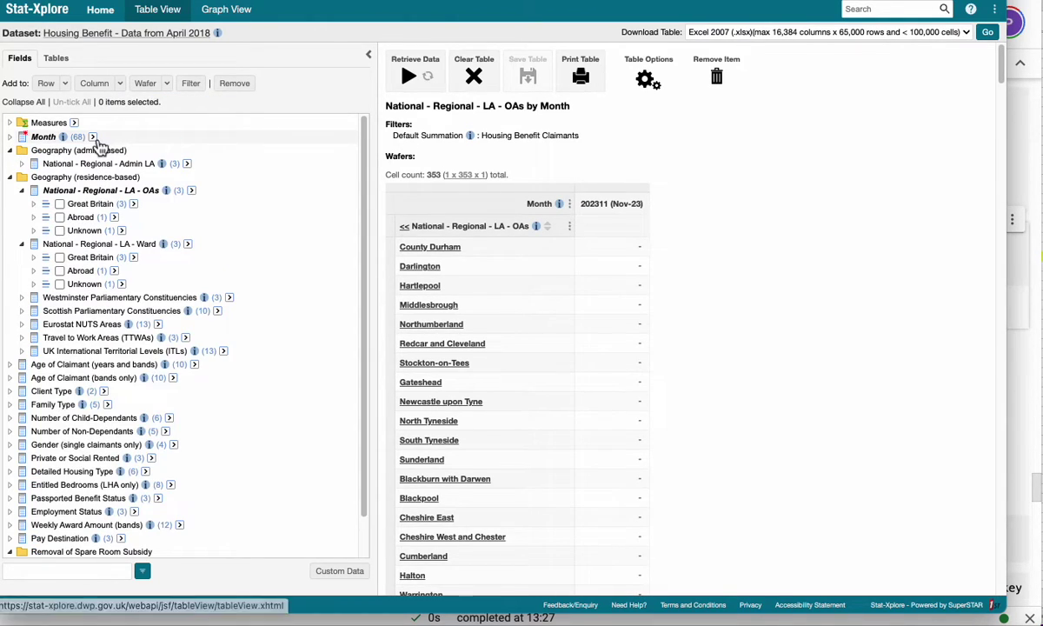
pyautogui.click(92, 137)
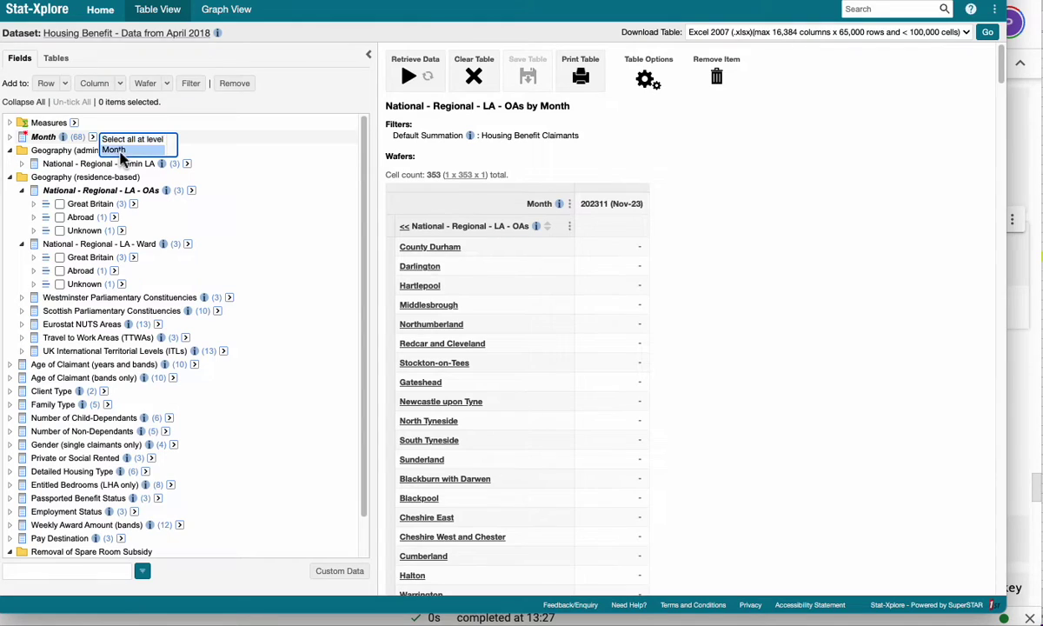
pyautogui.click(120, 154)
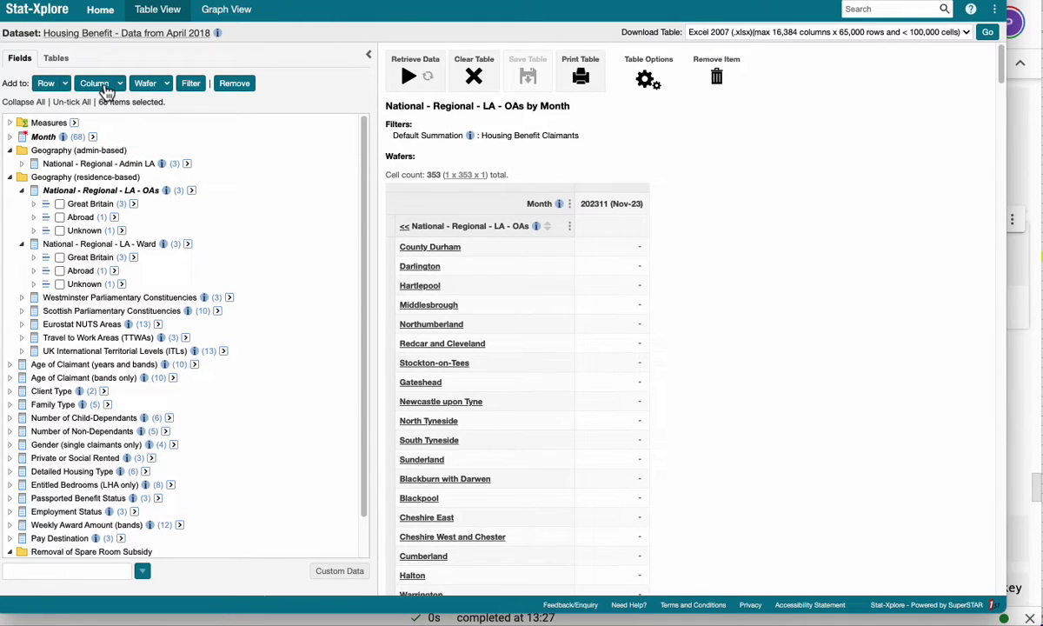
pyautogui.click(105, 87)
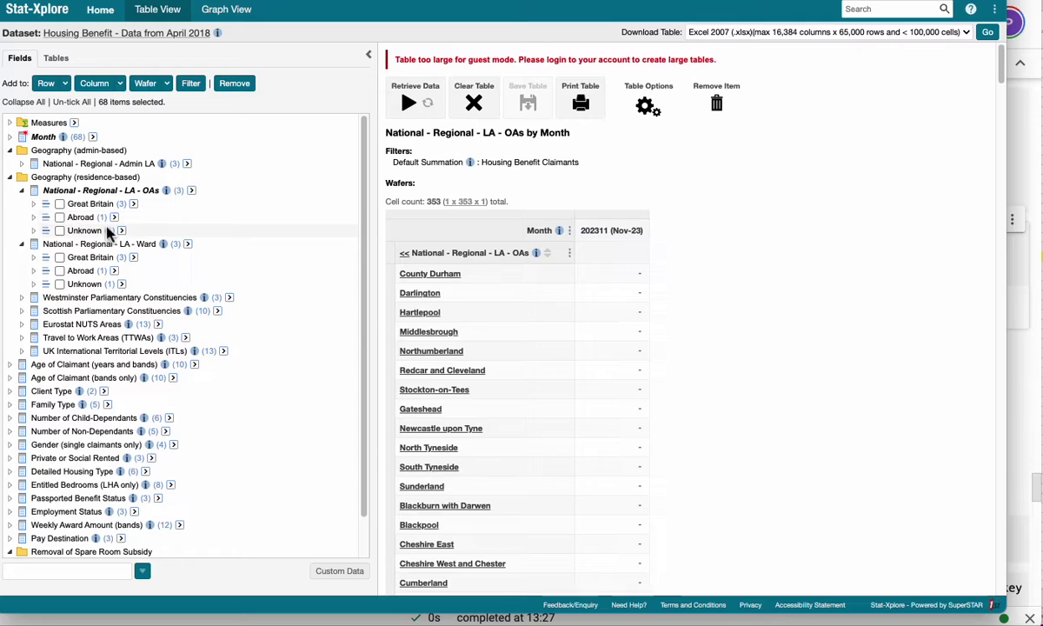
# - Check the selected months in the Month field and try to remove them from the table
pyautogui.click(13, 139)
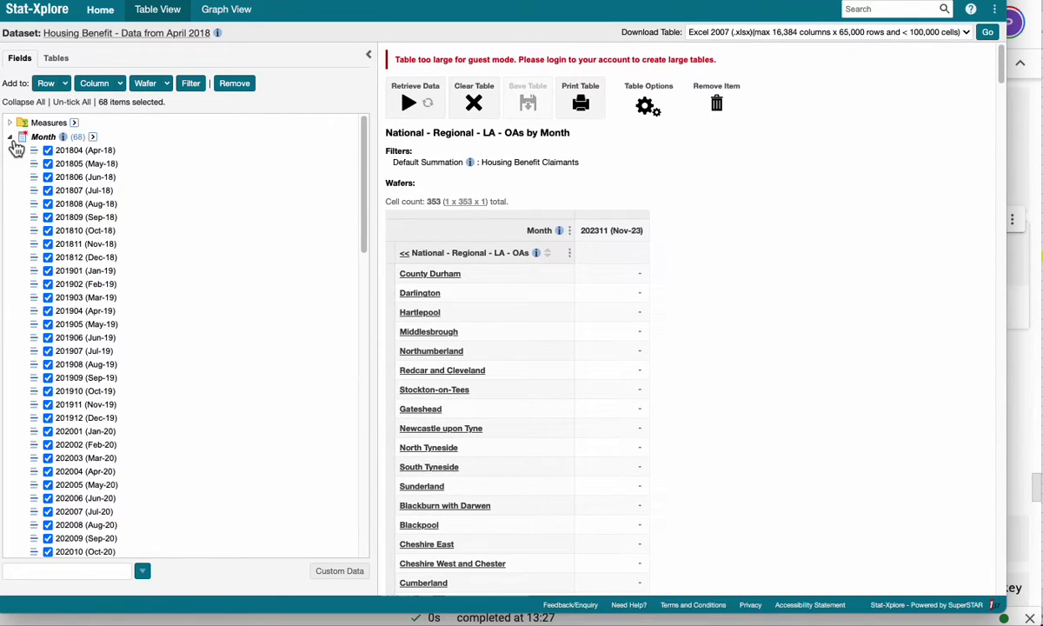
pyautogui.click(92, 137)
pyautogui.click(114, 144)
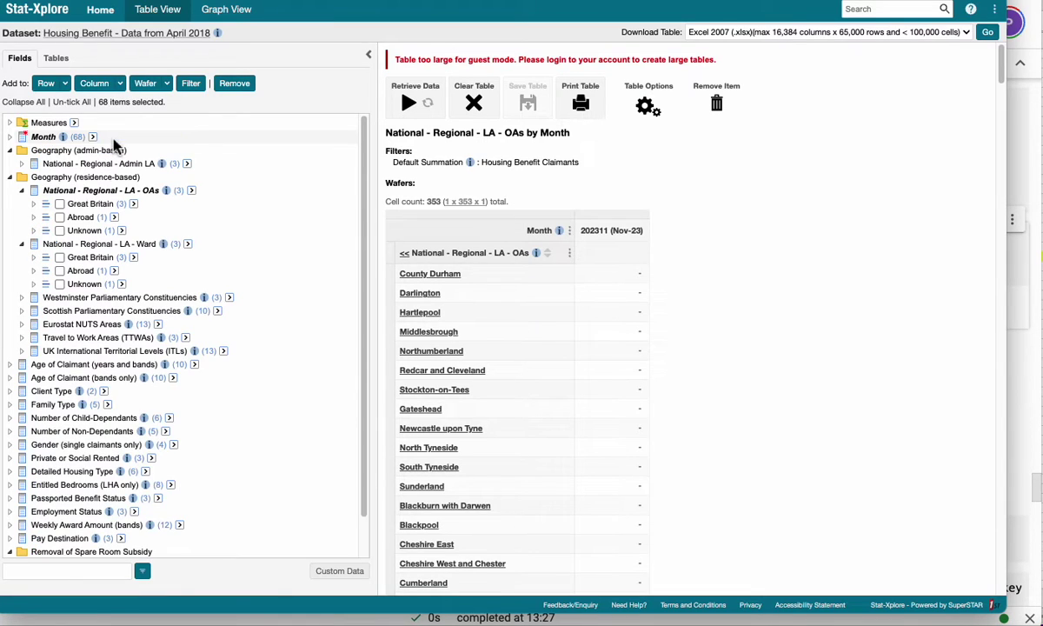
pyautogui.click(16, 143)
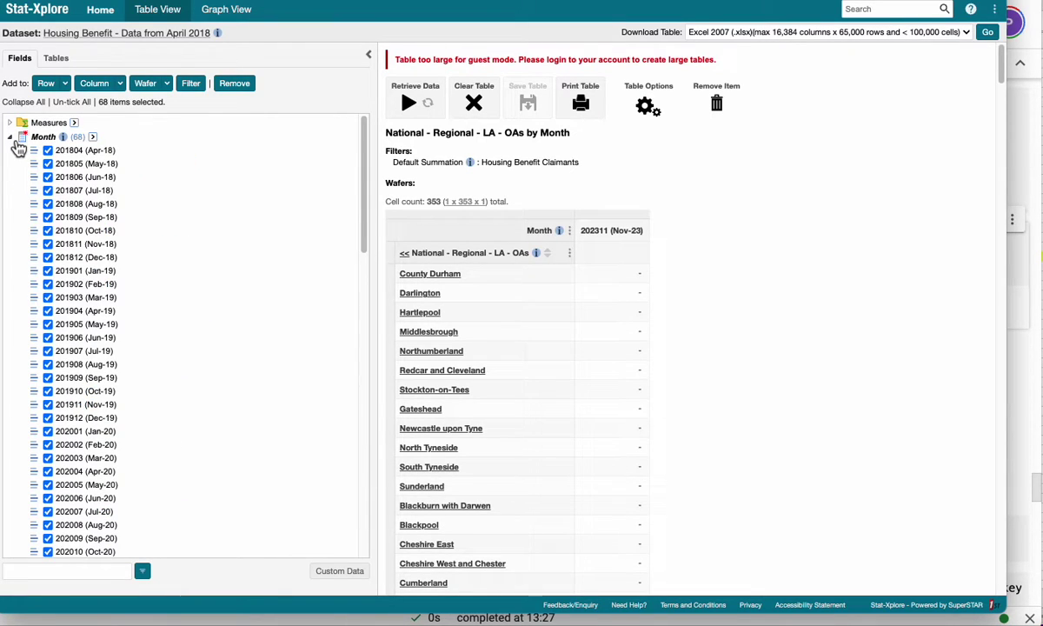
pyautogui.click(18, 142)
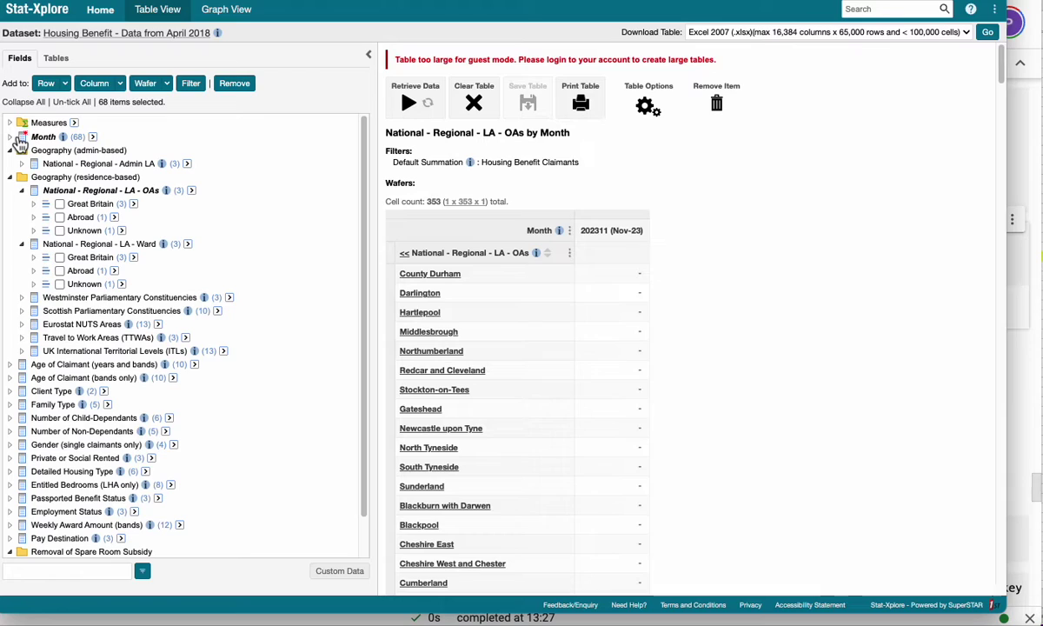
pyautogui.click(99, 141)
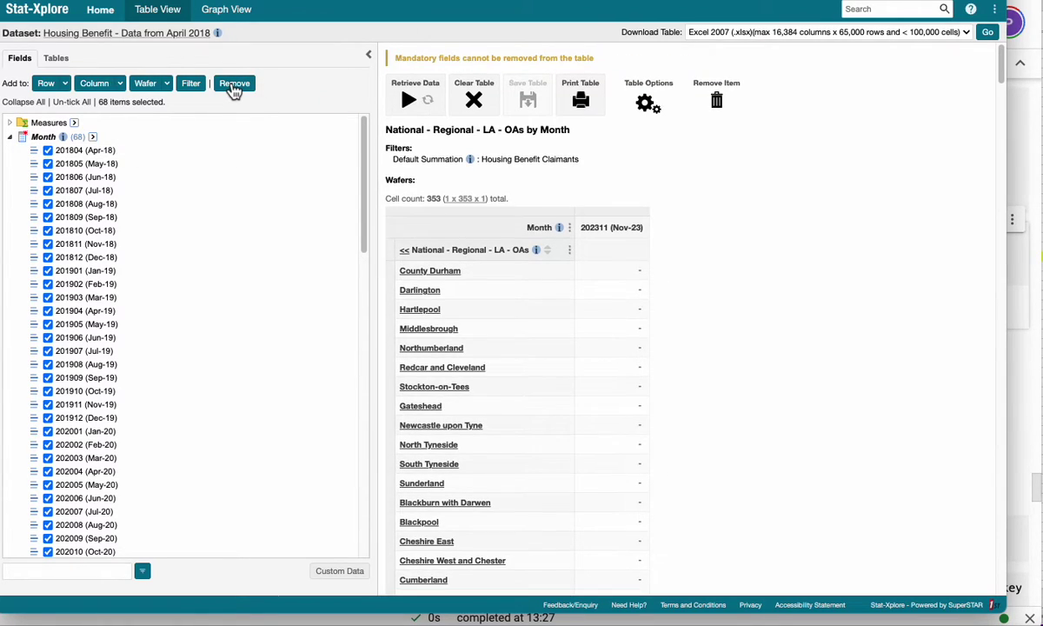
pyautogui.click(11, 136)
pyautogui.click(14, 140)
pyautogui.click(15, 140)
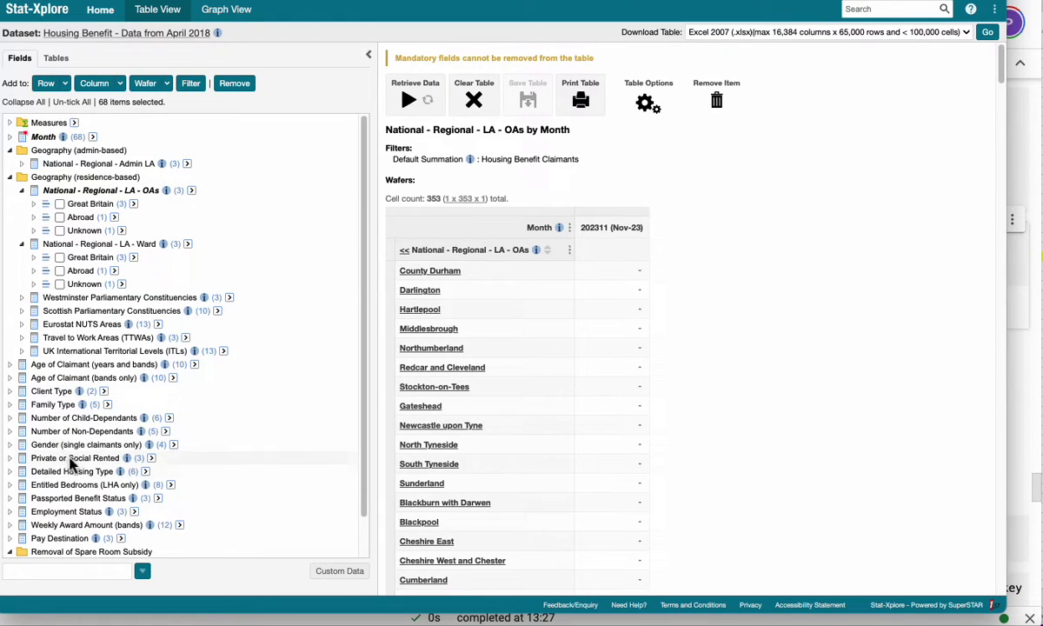
# - Select all items of the Gender (single claimants only) field
pyautogui.click(175, 445)
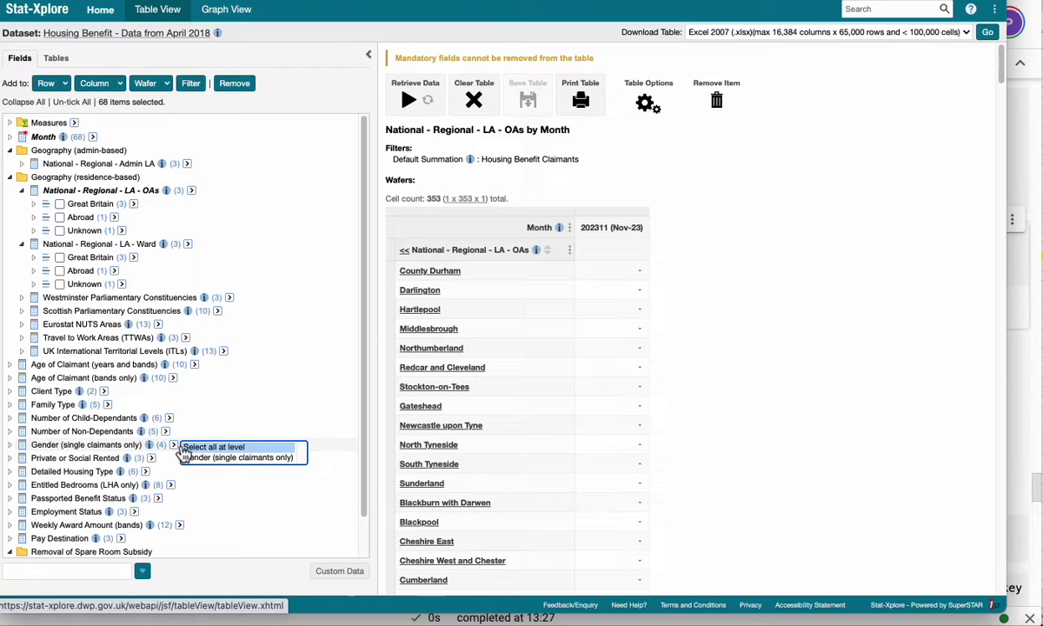
pyautogui.click(211, 453)
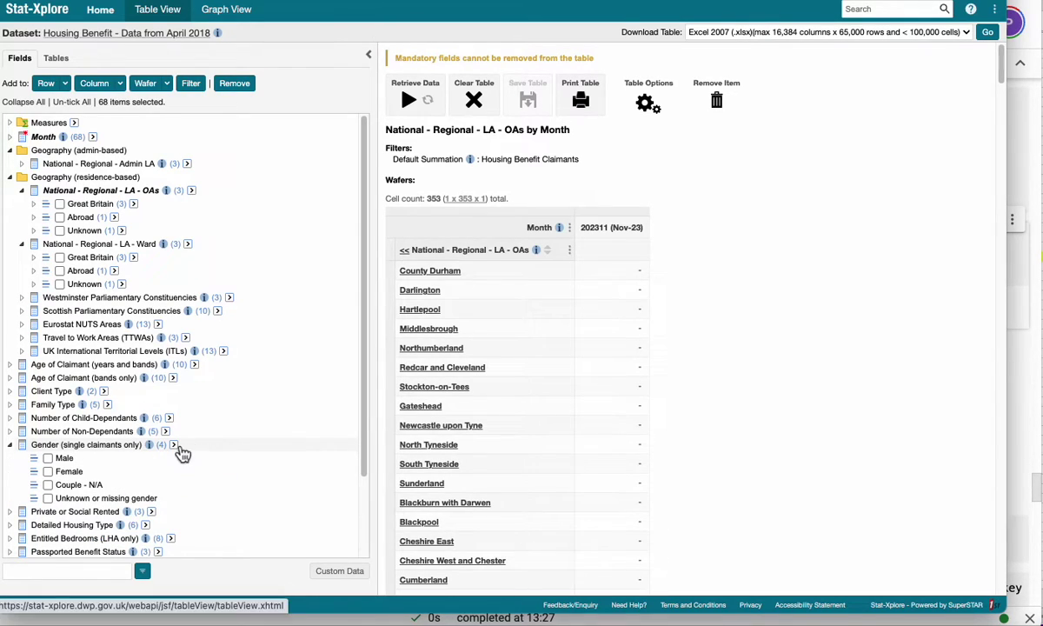
pyautogui.click(173, 445)
pyautogui.click(218, 459)
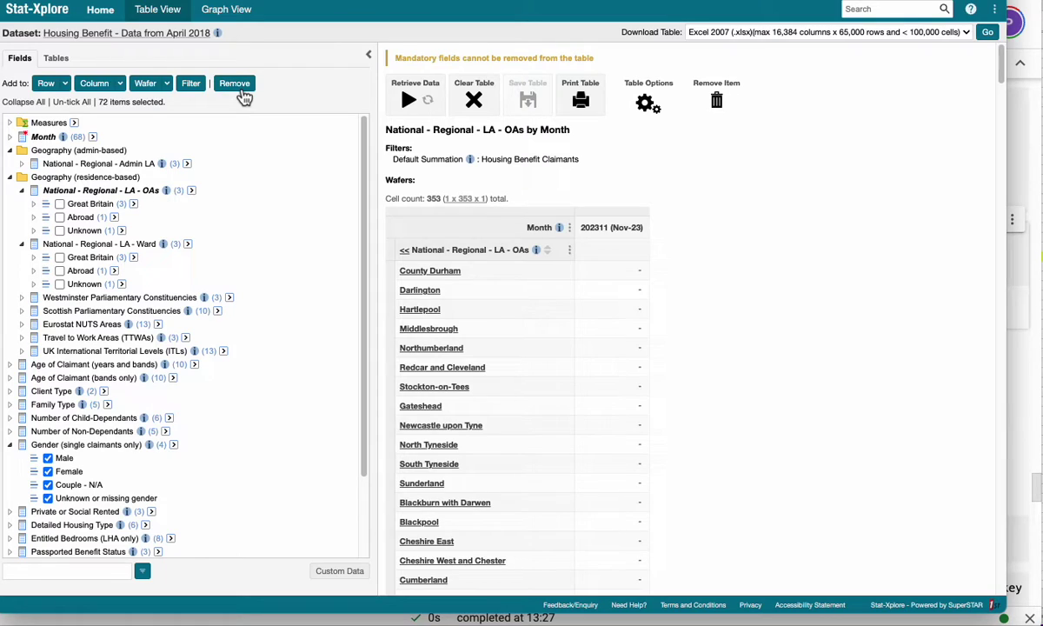
# - Clear the table and rebuild its rows from all Local Authority level items of the National - Regional - LA - OAs field
pyautogui.click(474, 100)
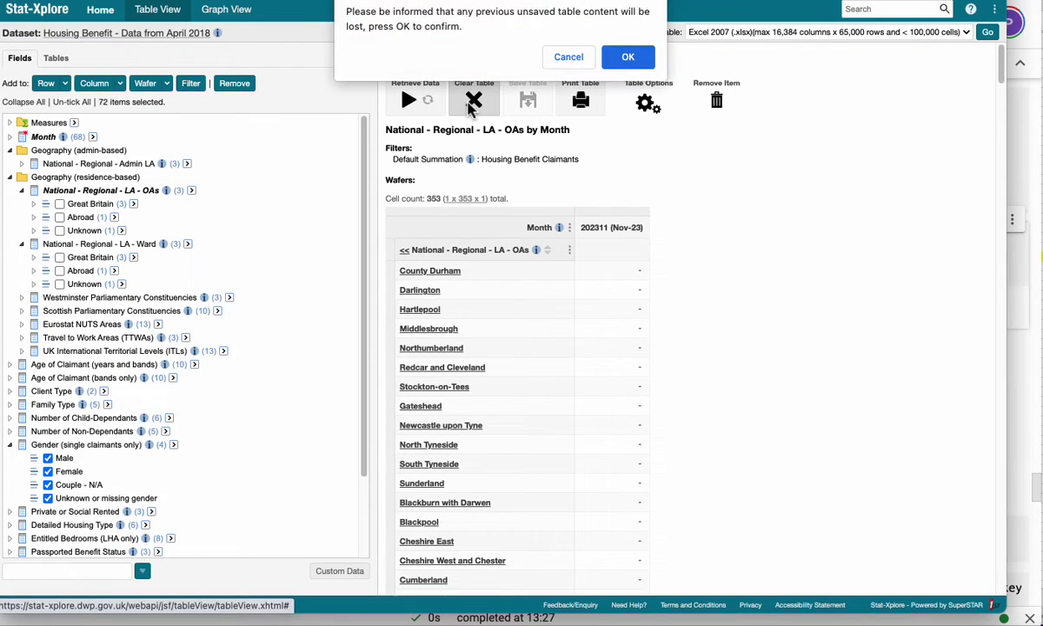
pyautogui.click(628, 59)
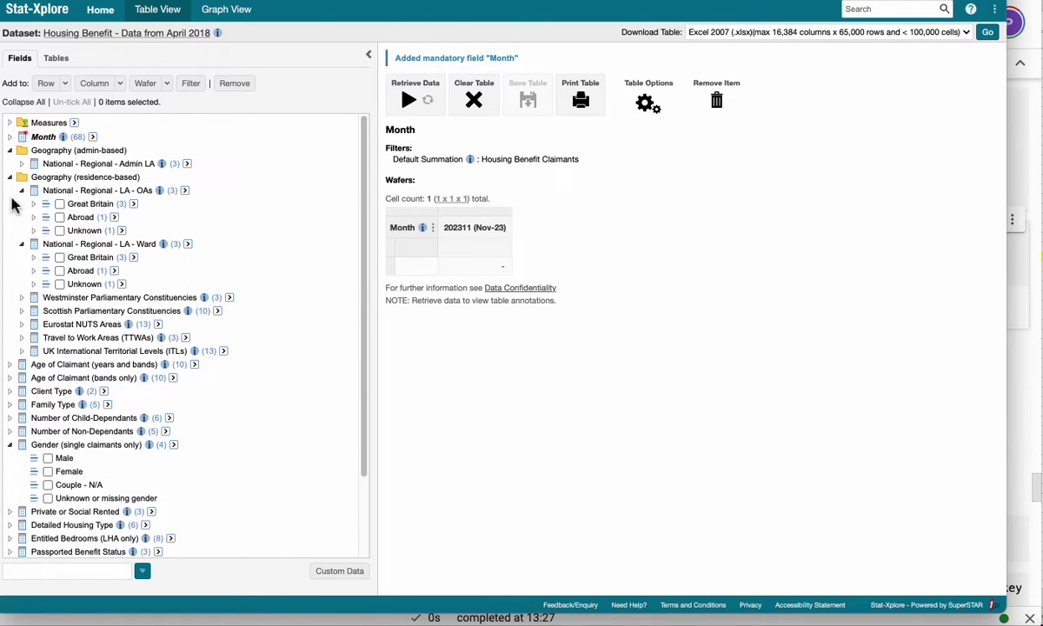
pyautogui.click(184, 190)
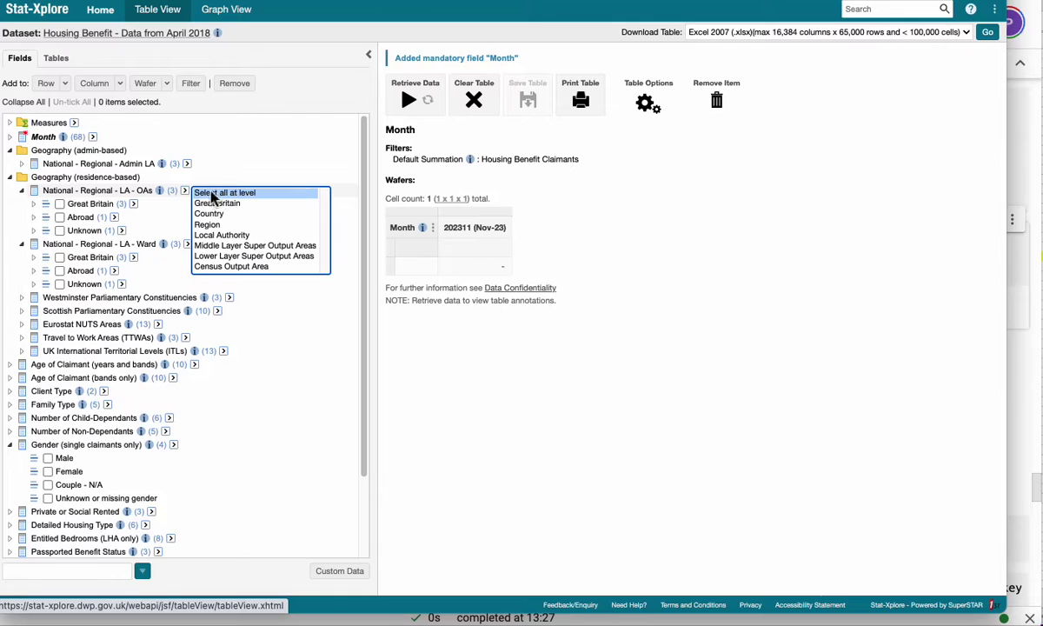
pyautogui.click(233, 236)
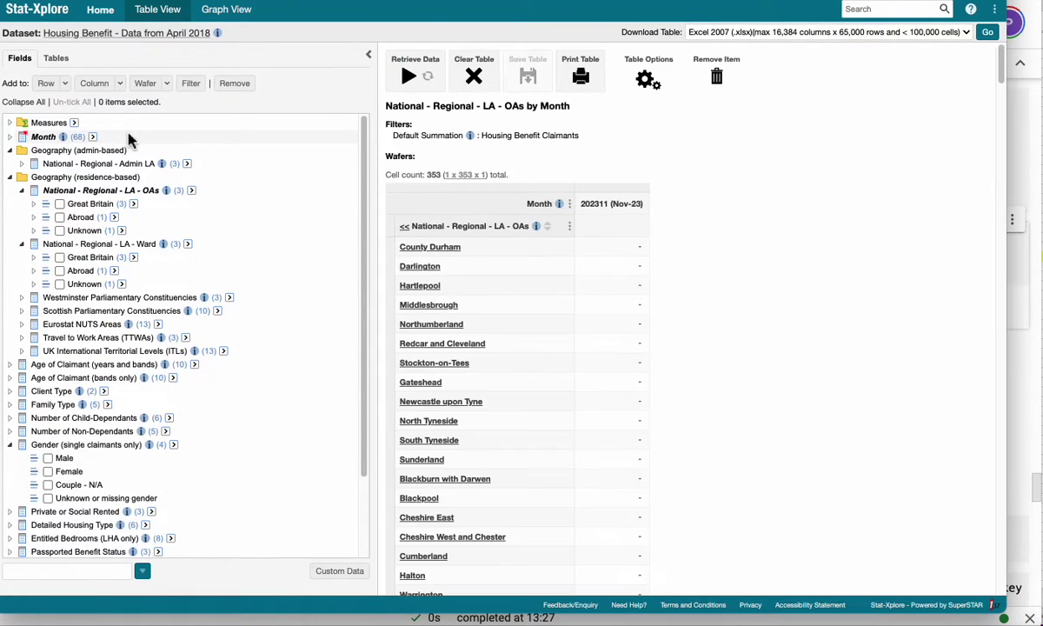
# - Select only the months from 202306 (Jun-23) to 202311 (Nov-23) in the Month field
pyautogui.click(10, 136)
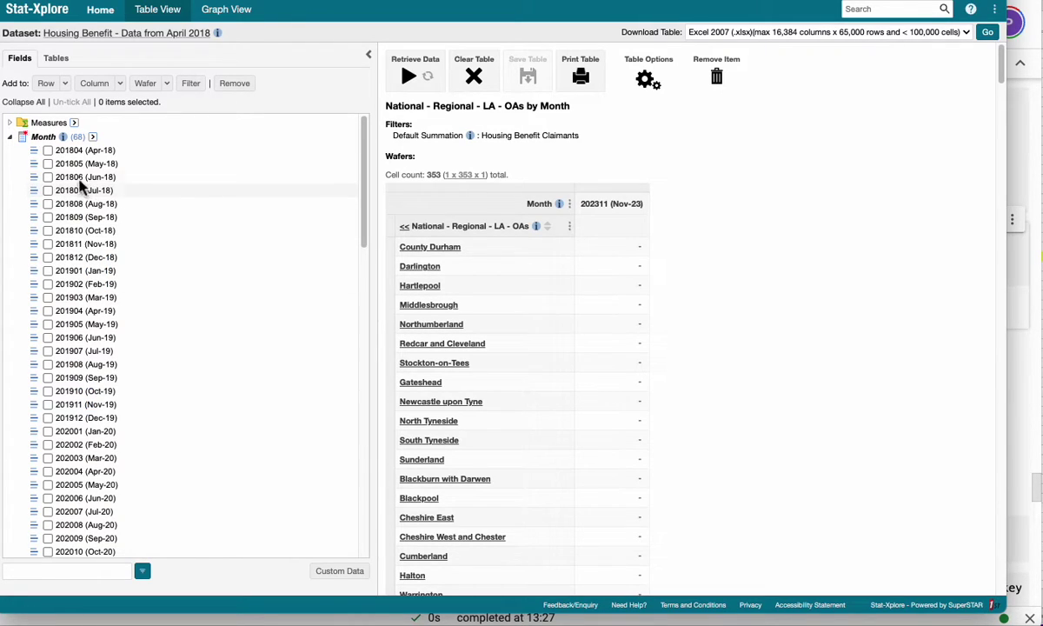
pyautogui.click(48, 151)
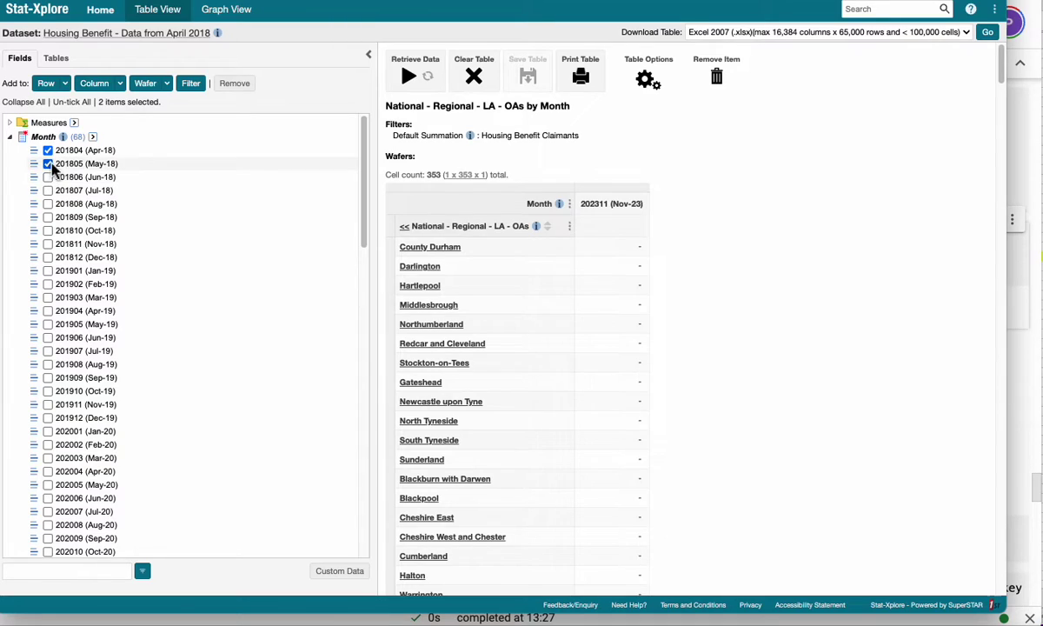
pyautogui.click(48, 151)
pyautogui.moveTo(356, 234); pyautogui.dragTo(344, 449)
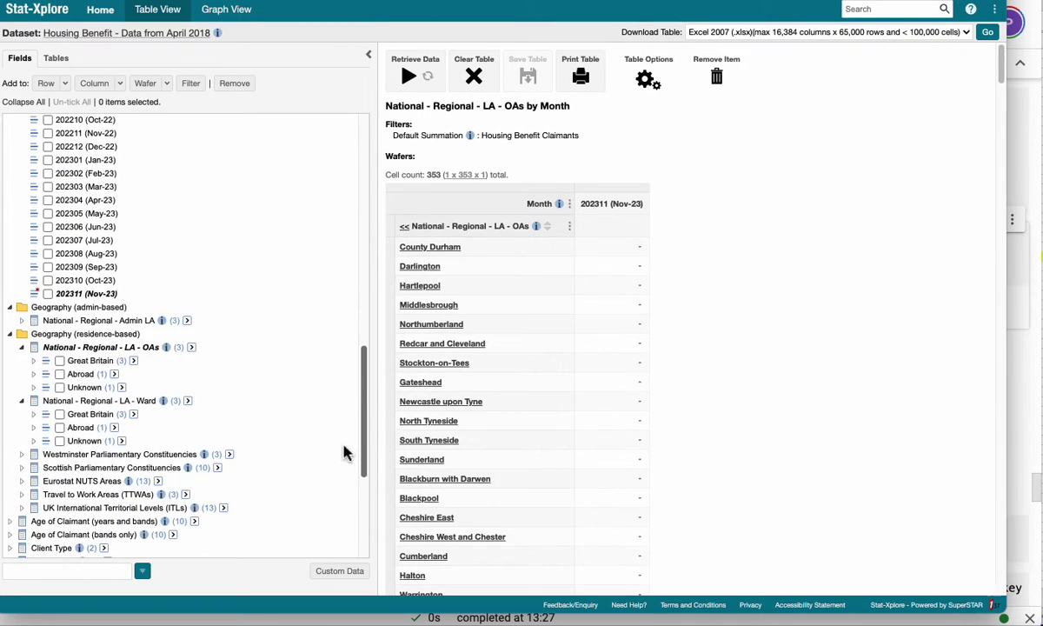
pyautogui.click(48, 293)
pyautogui.click(47, 280)
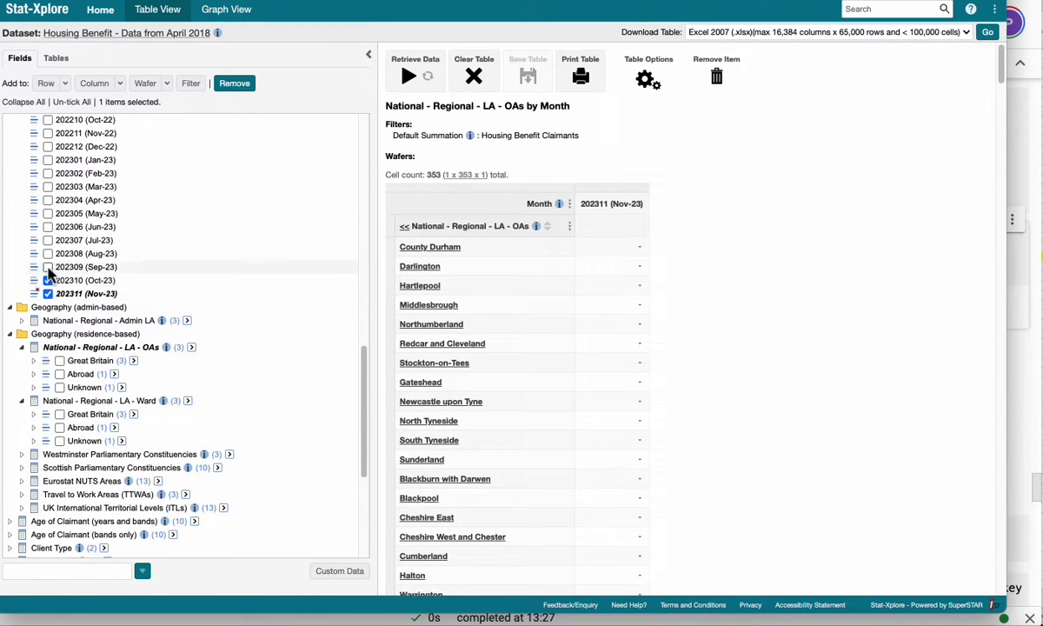
pyautogui.click(48, 267)
pyautogui.click(48, 253)
pyautogui.click(48, 240)
pyautogui.click(48, 227)
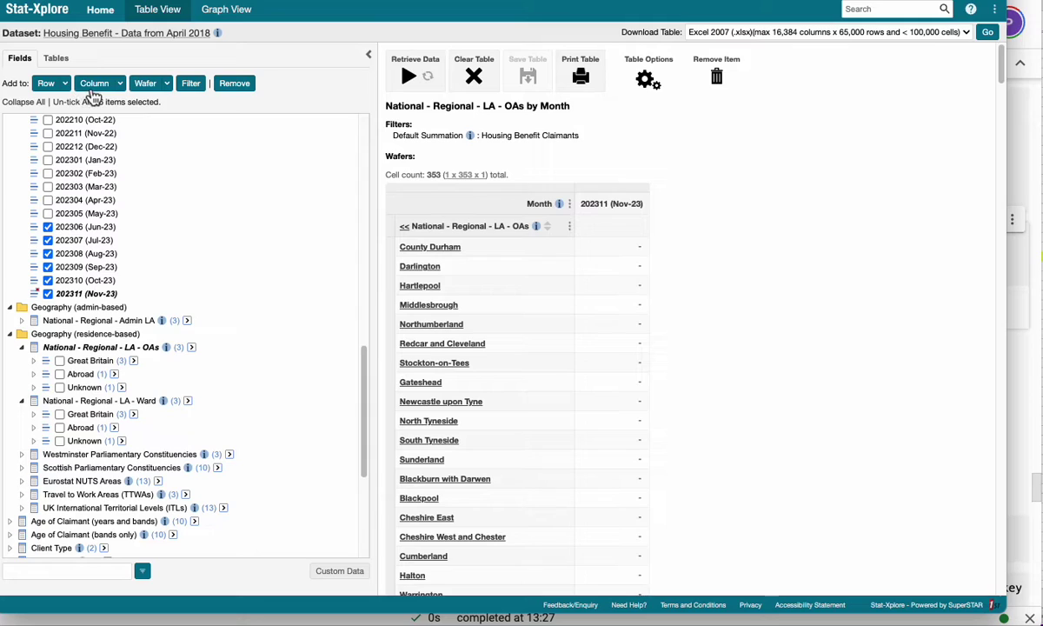
# - Add the selected months as table columns and retrieve the local authority data
pyautogui.click(95, 84)
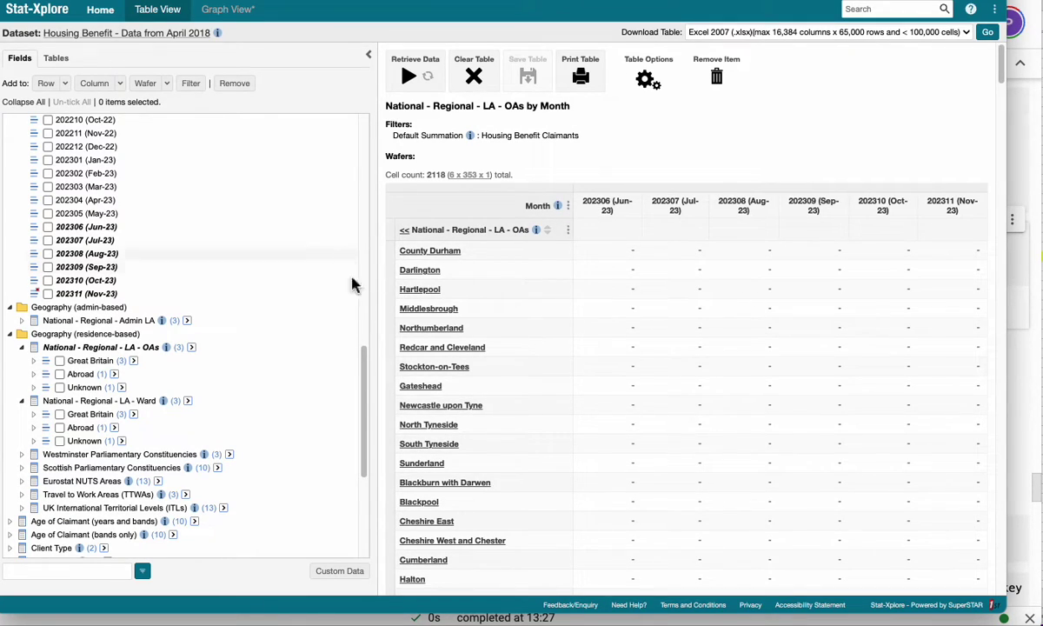
pyautogui.moveTo(365, 365); pyautogui.dragTo(374, 126)
pyautogui.click(419, 78)
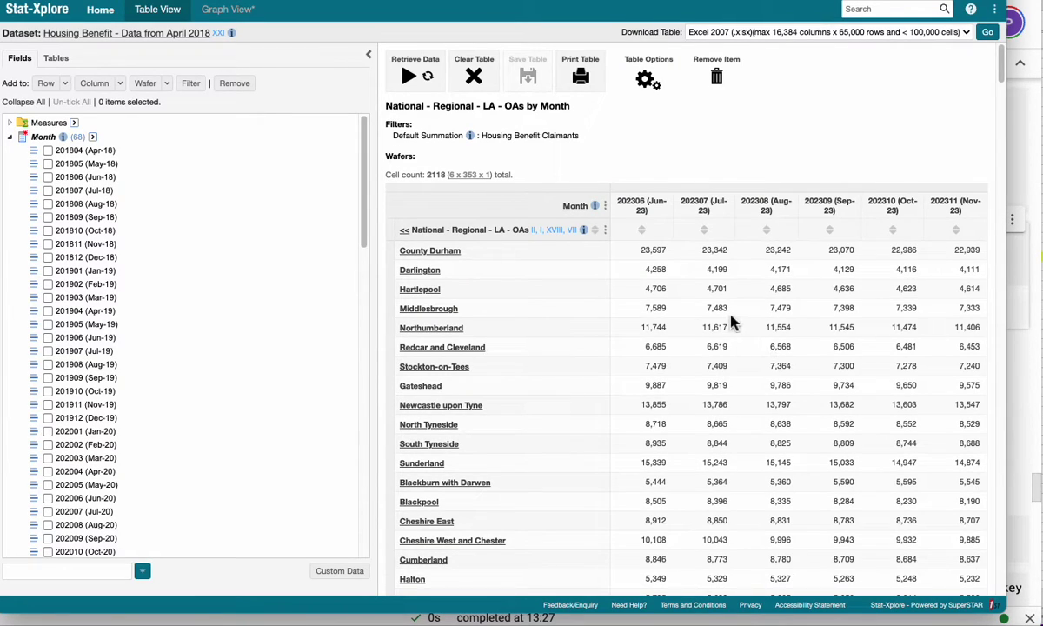
# - Download the local authority by month table in Excel 2007 (.xlsx) format and collapse the Month field
pyautogui.click(988, 34)
pyautogui.click(924, 106)
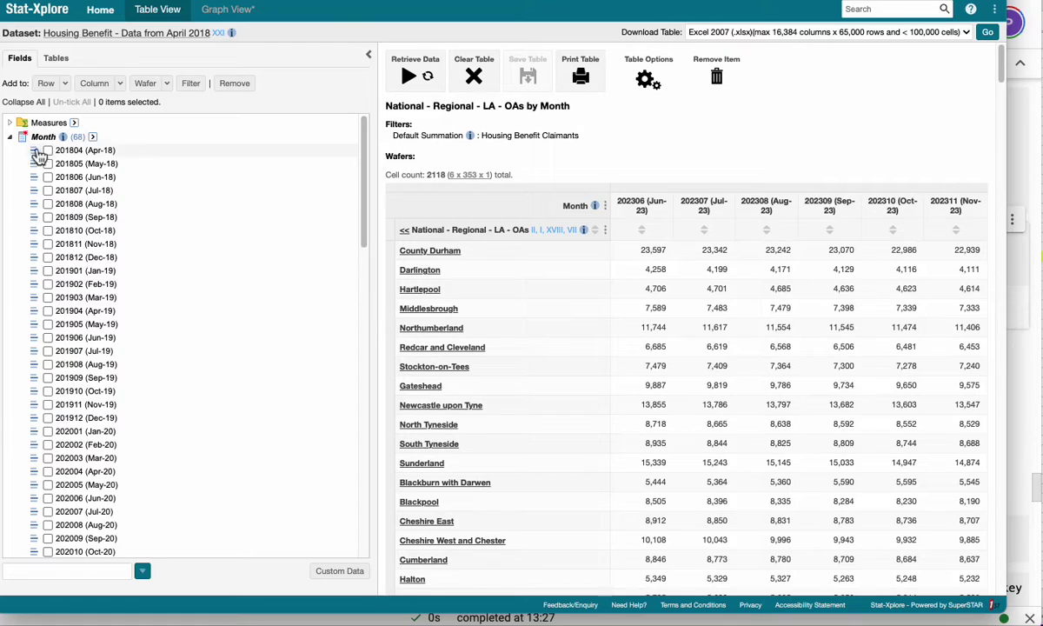
pyautogui.click(11, 137)
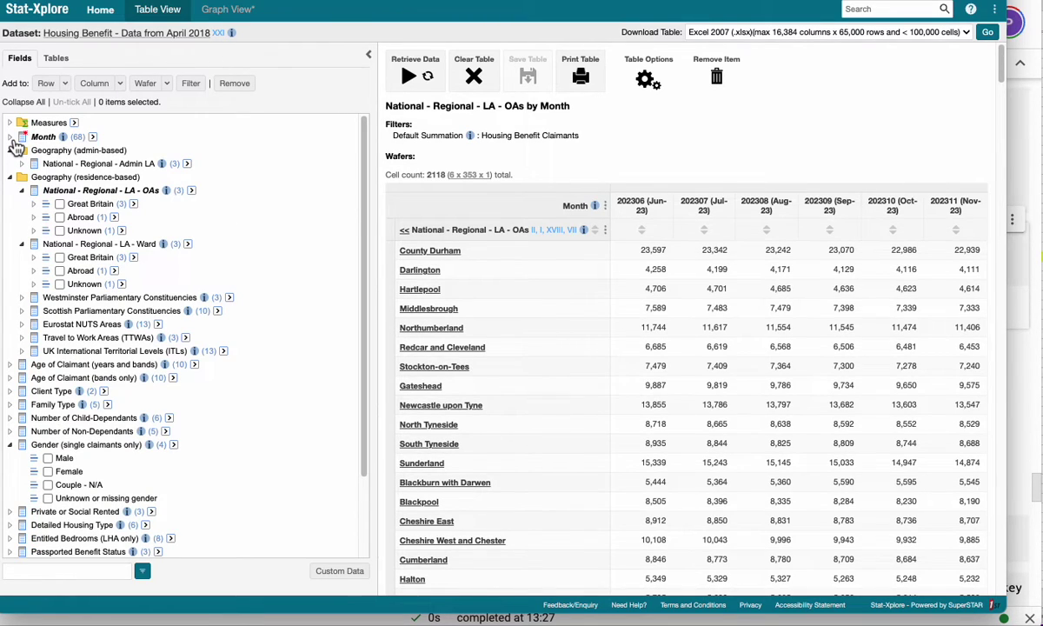
# - Return to the dataset list, browse the Child Maintenance Service datasets and select CMS Paying Parents
pyautogui.click(116, 17)
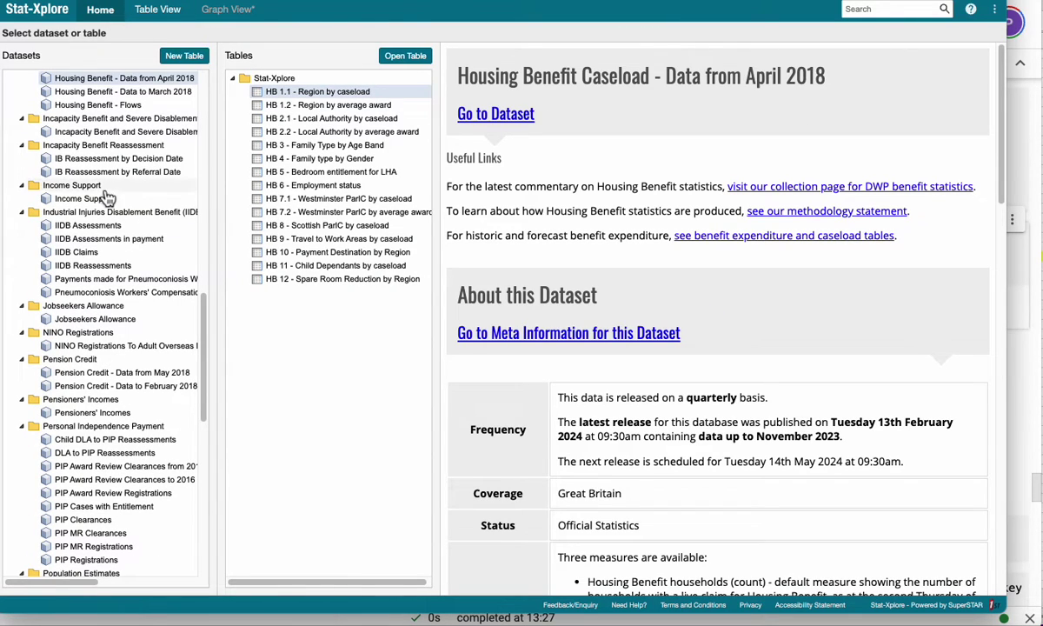
pyautogui.moveTo(203, 344); pyautogui.dragTo(207, 94)
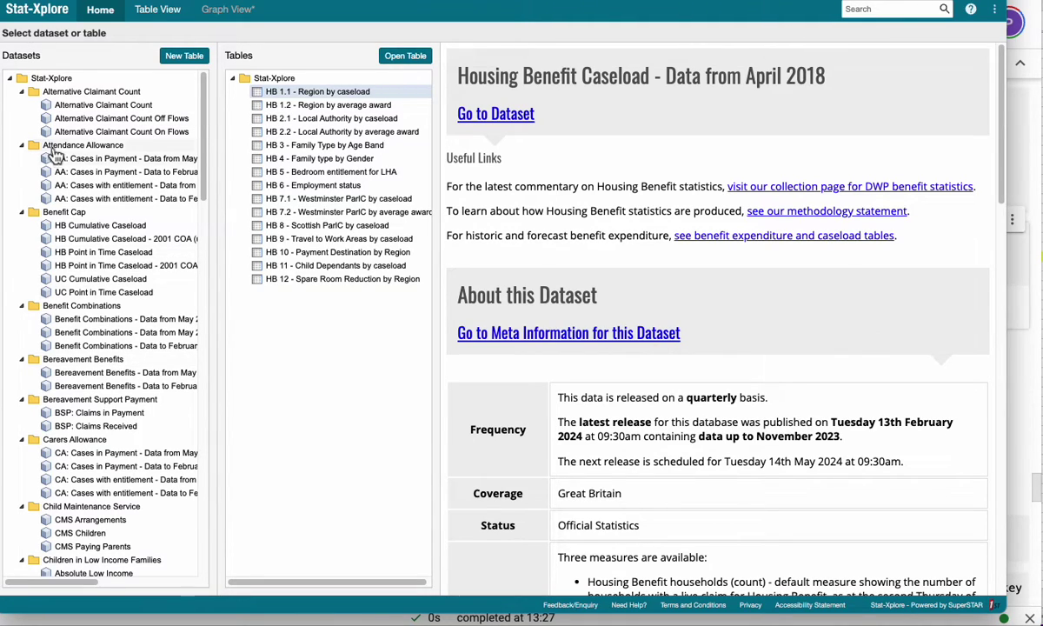
pyautogui.scroll(-3, 102, 398)
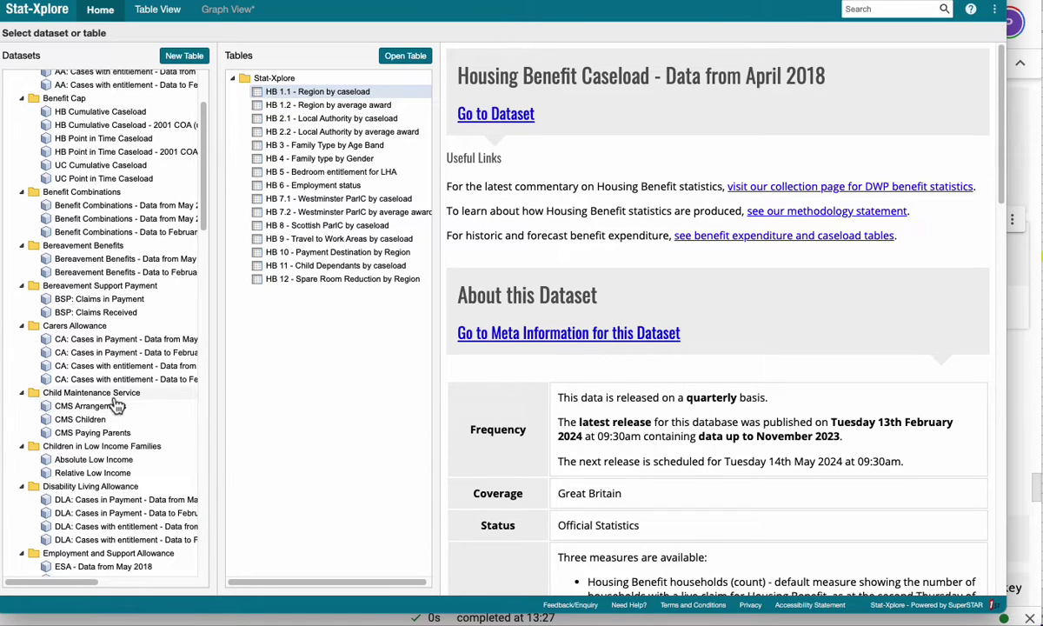
pyautogui.click(104, 392)
pyautogui.click(93, 421)
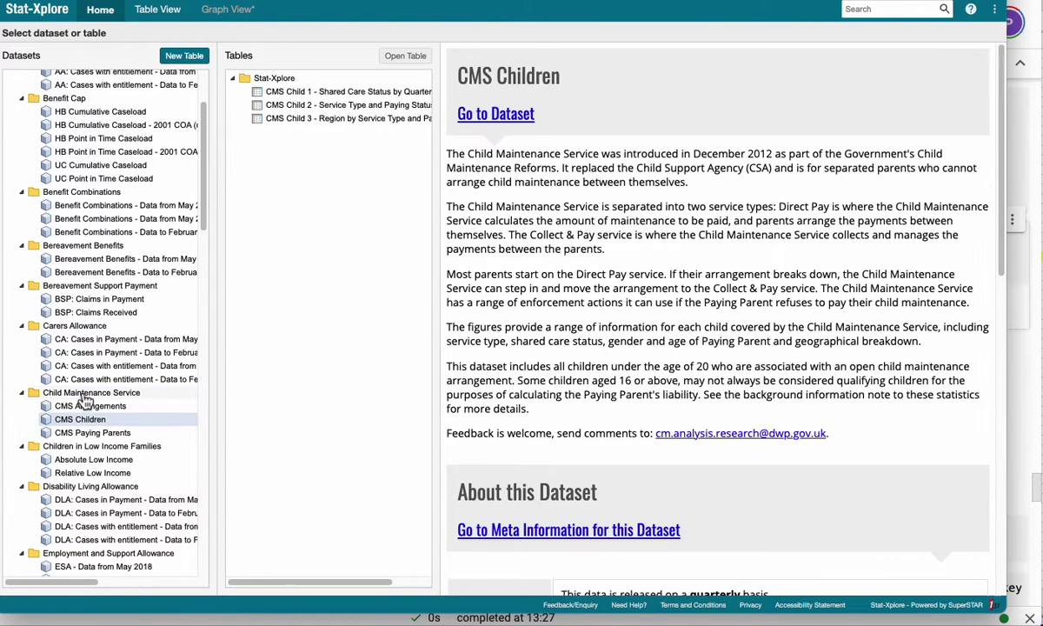
pyautogui.click(92, 406)
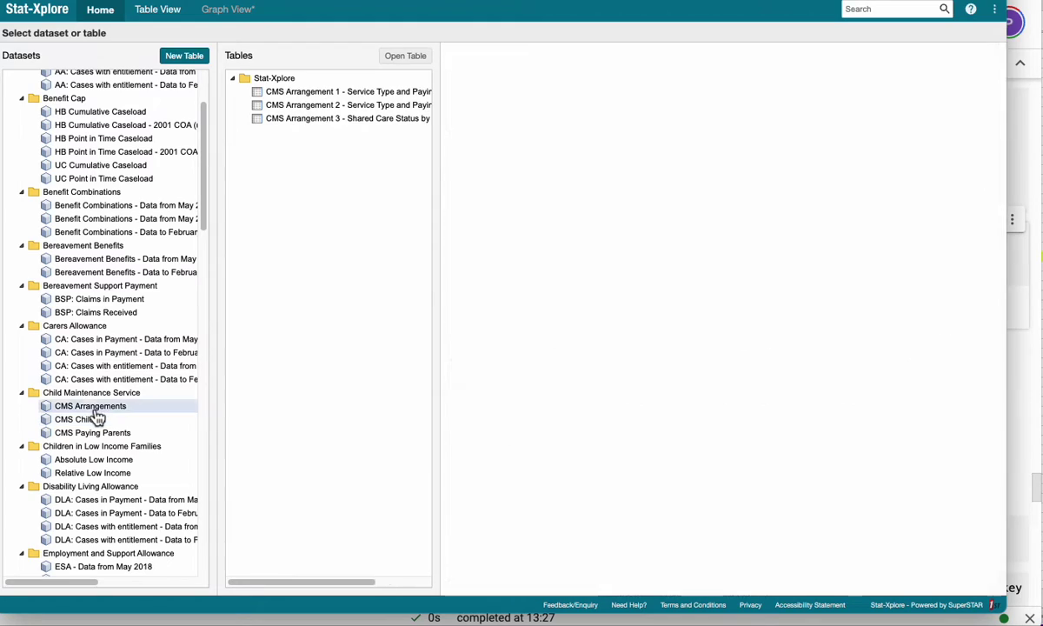
pyautogui.click(98, 432)
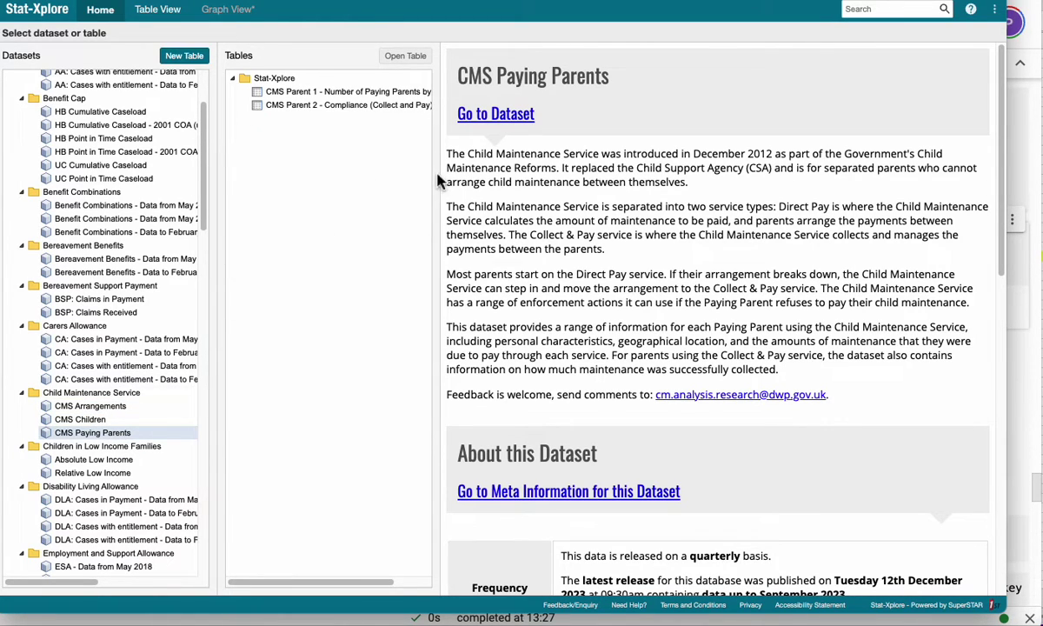
# - Open the CMS Parent 1 - Number of Paying Parents by Quarter table and clear its contents
pyautogui.click(296, 93)
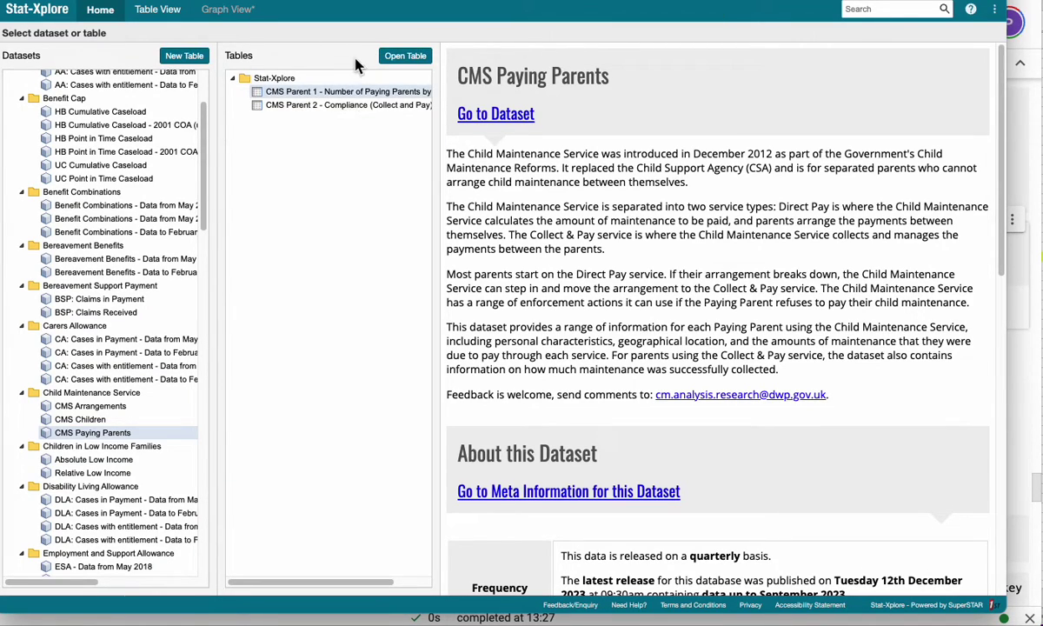
pyautogui.click(413, 61)
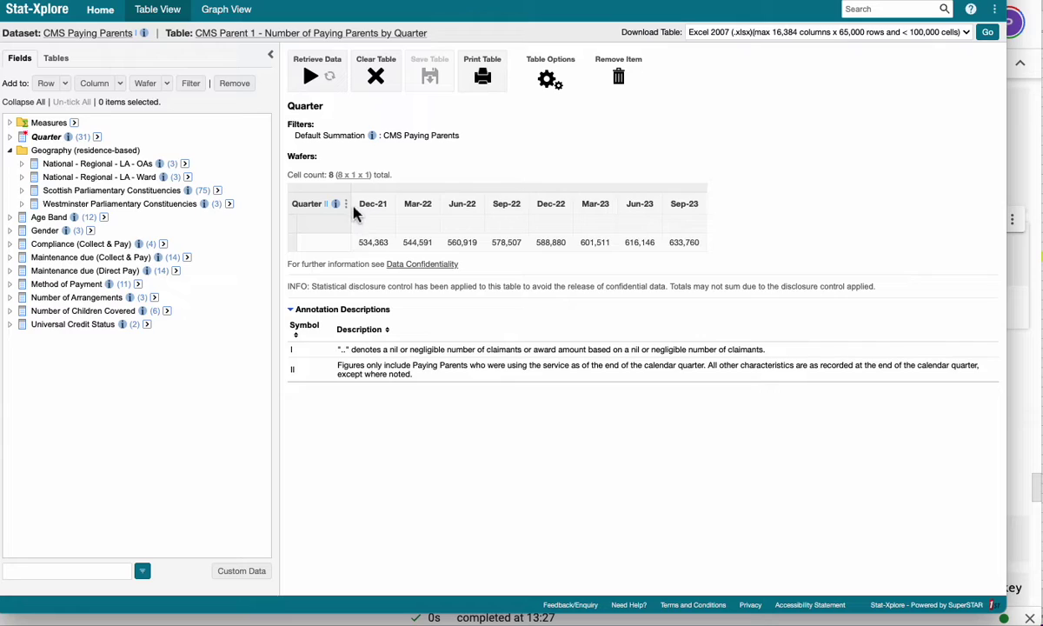
pyautogui.click(375, 75)
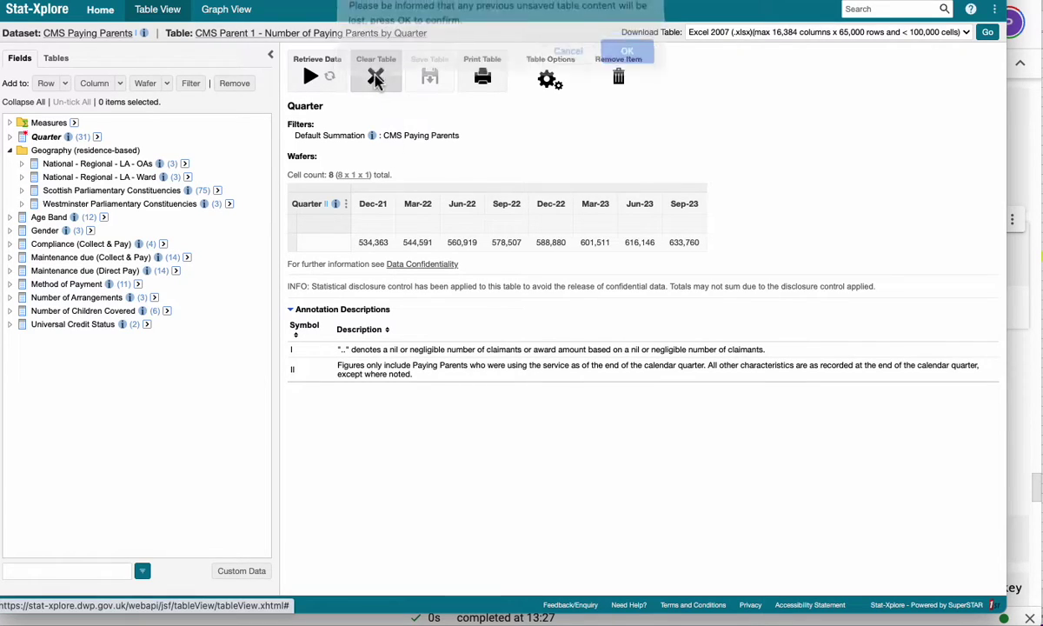
pyautogui.click(615, 61)
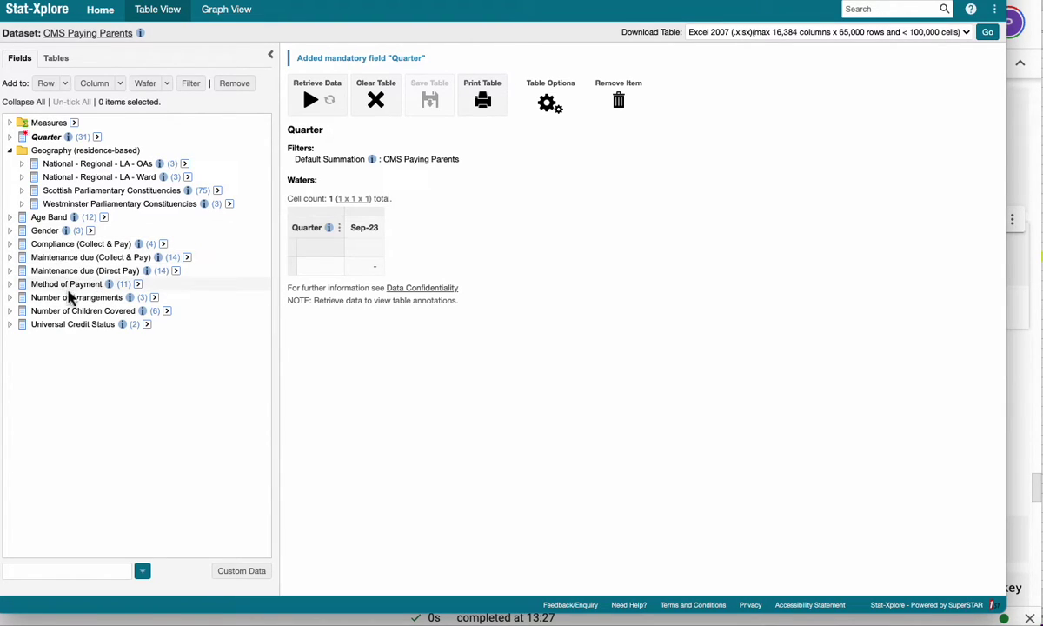
# - Add all items of the Method of Payment field as table rows
pyautogui.click(138, 284)
pyautogui.click(183, 299)
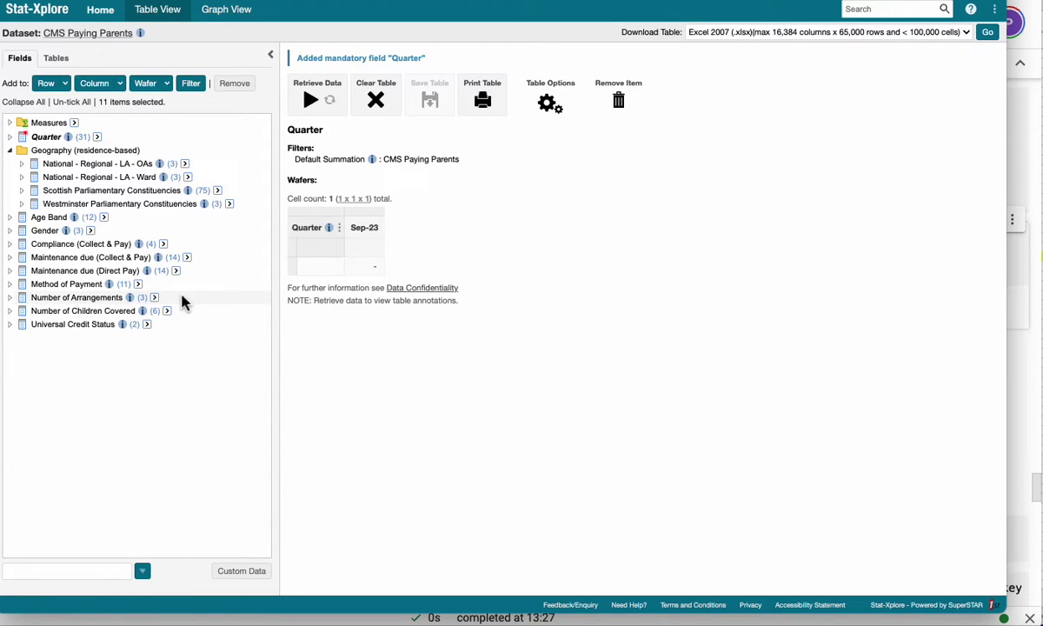
pyautogui.click(48, 83)
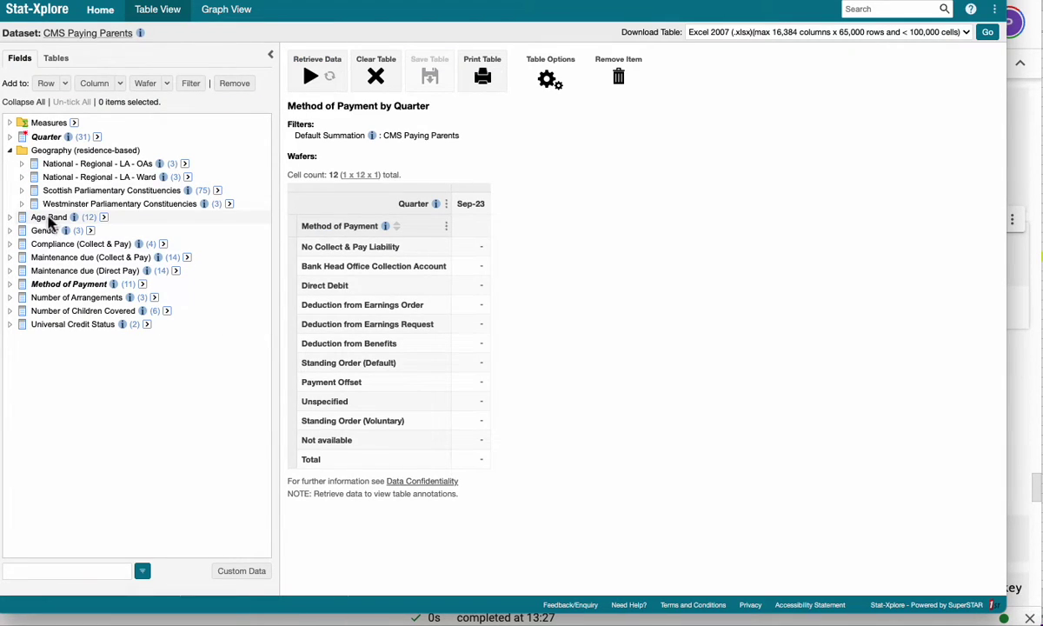
# - Add all items of the Age Band field as table columns and retrieve the data
pyautogui.click(104, 217)
pyautogui.click(132, 217)
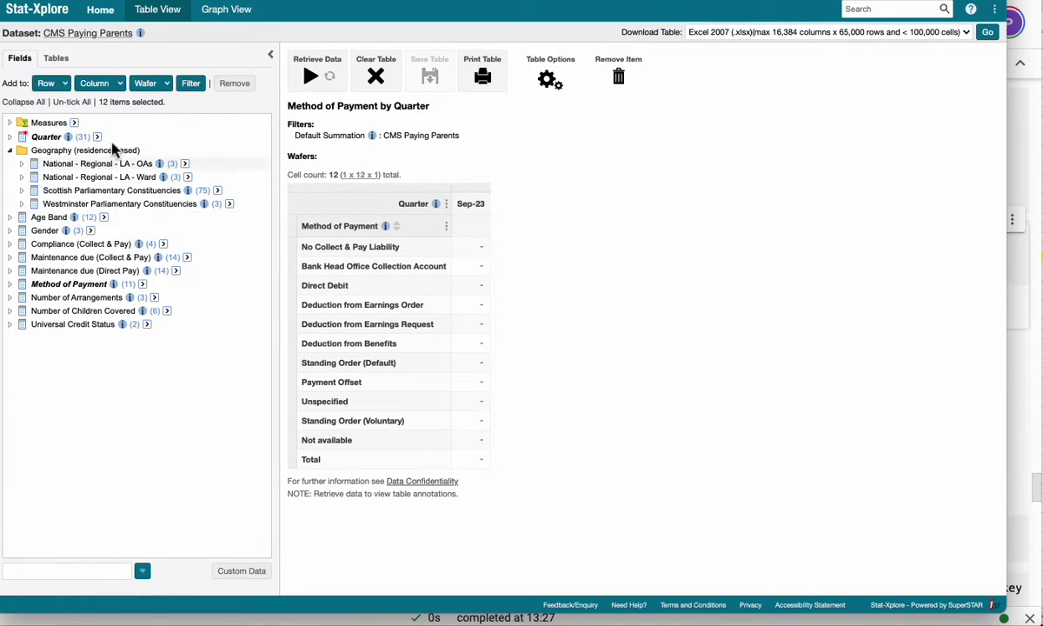
pyautogui.click(96, 84)
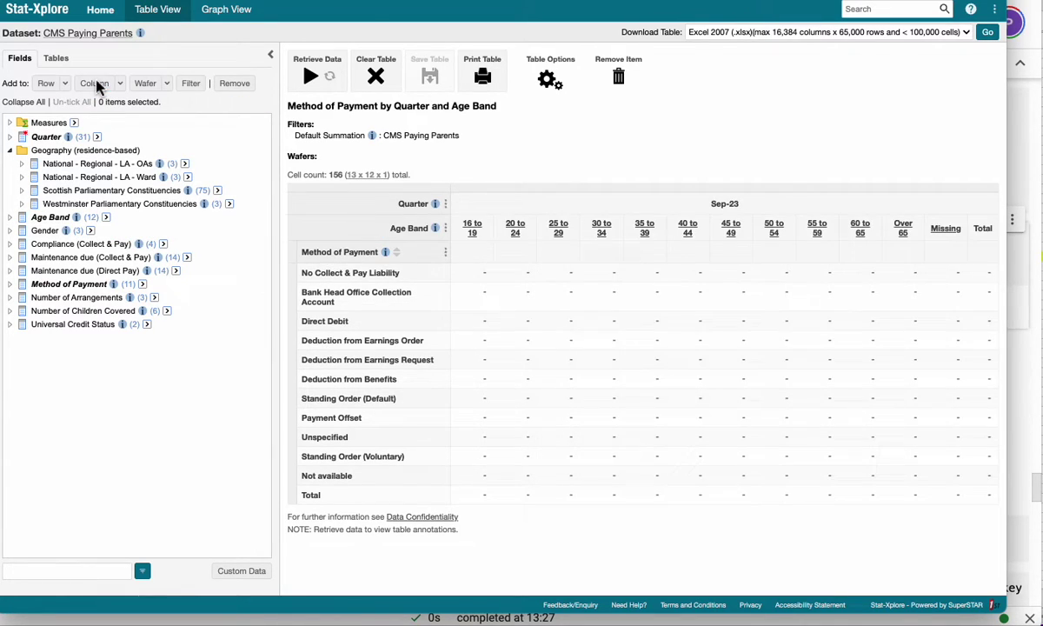
pyautogui.click(310, 77)
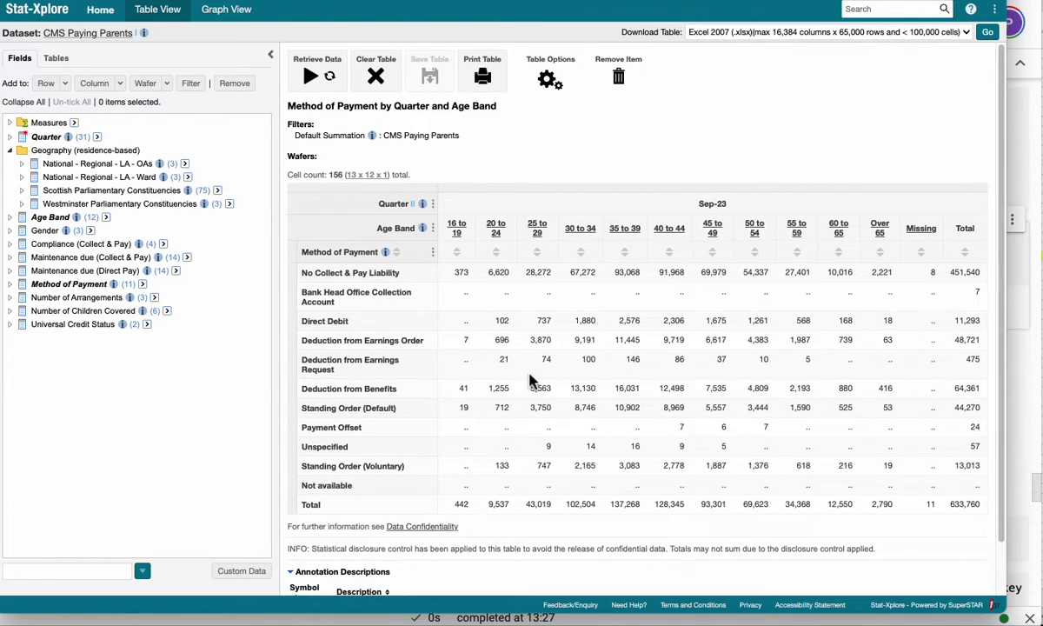
pyautogui.scroll(-1, 591, 359)
pyautogui.scroll(1, 591, 359)
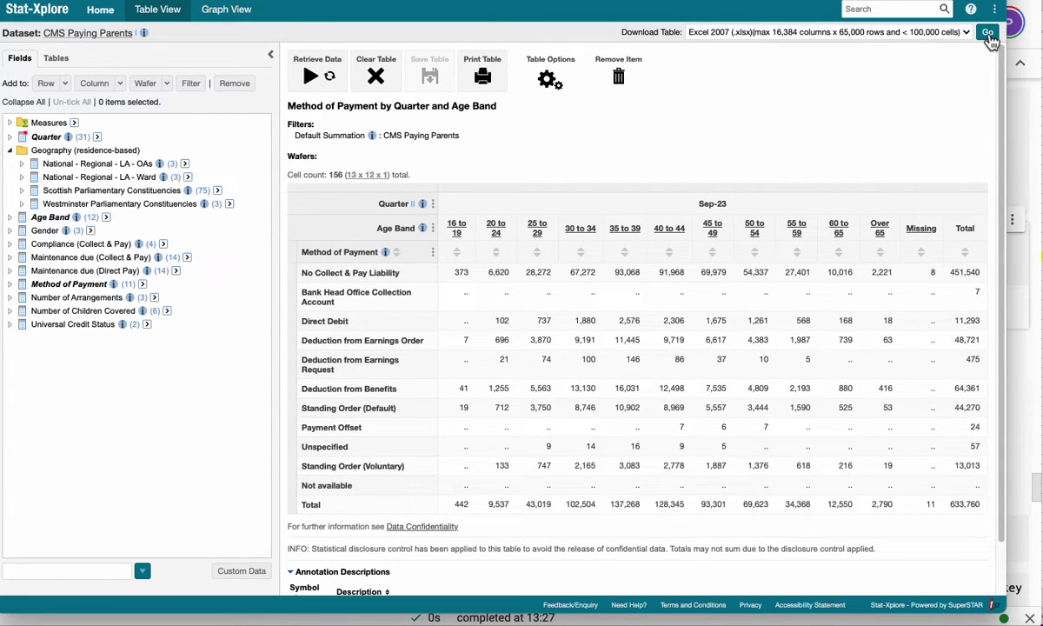